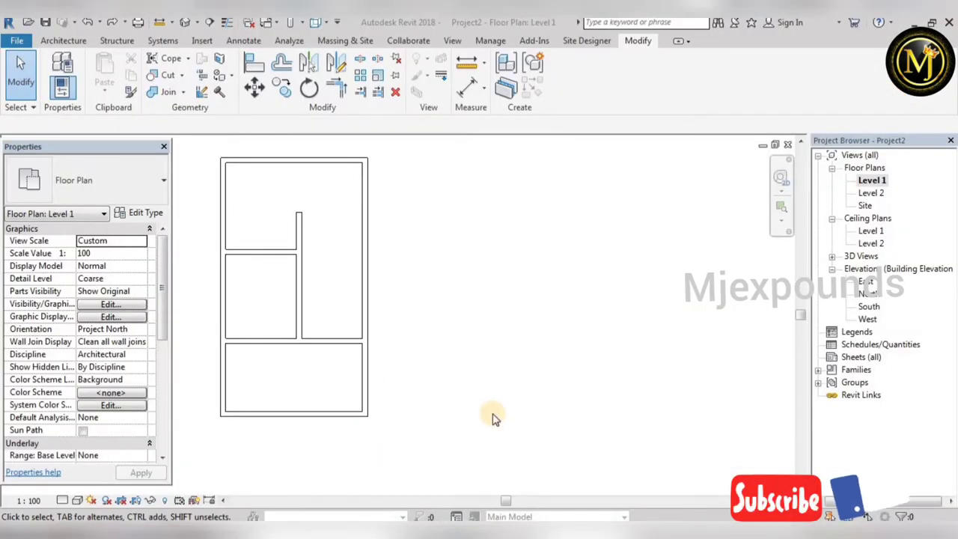
Step: Review the length format in Project Units (UN) and close the dialog
key(u)
key(n)
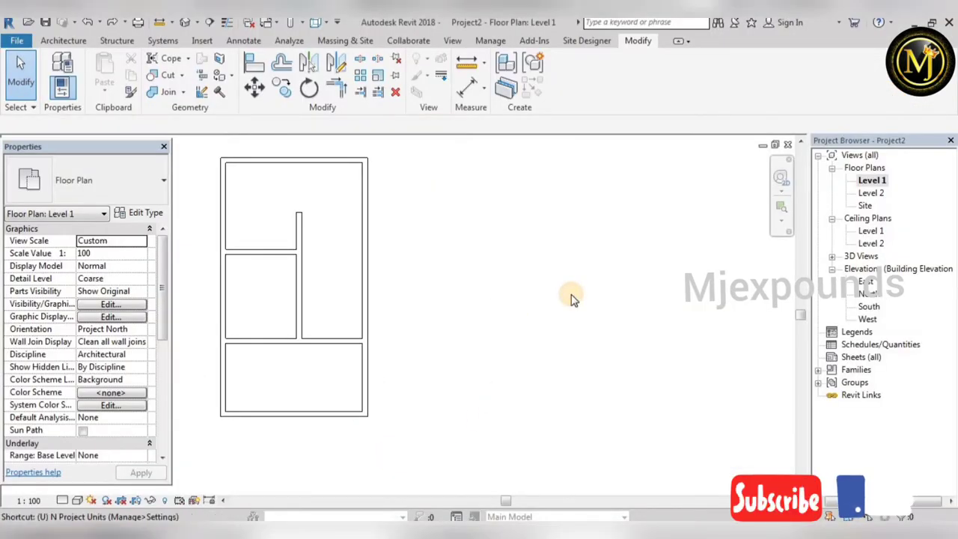
click(317, 153)
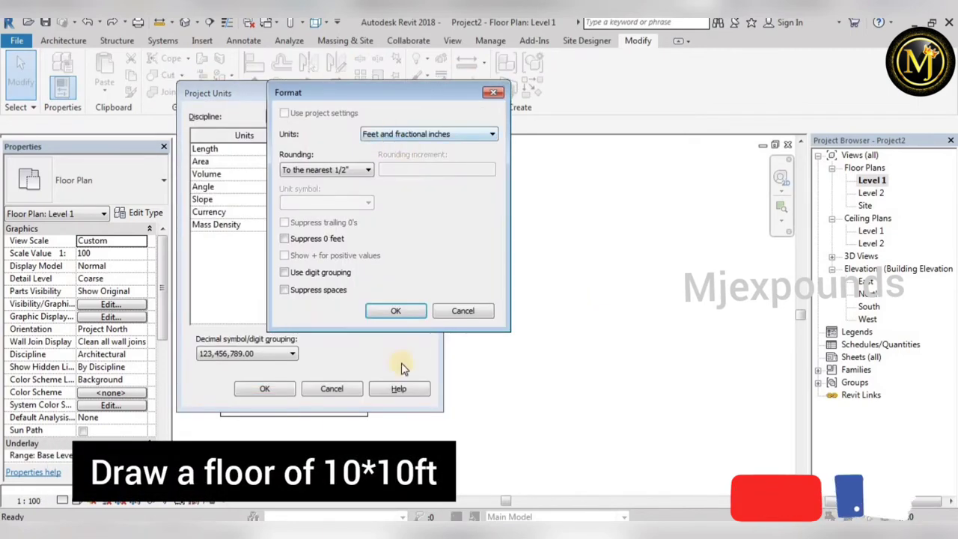
key(Return)
click(264, 389)
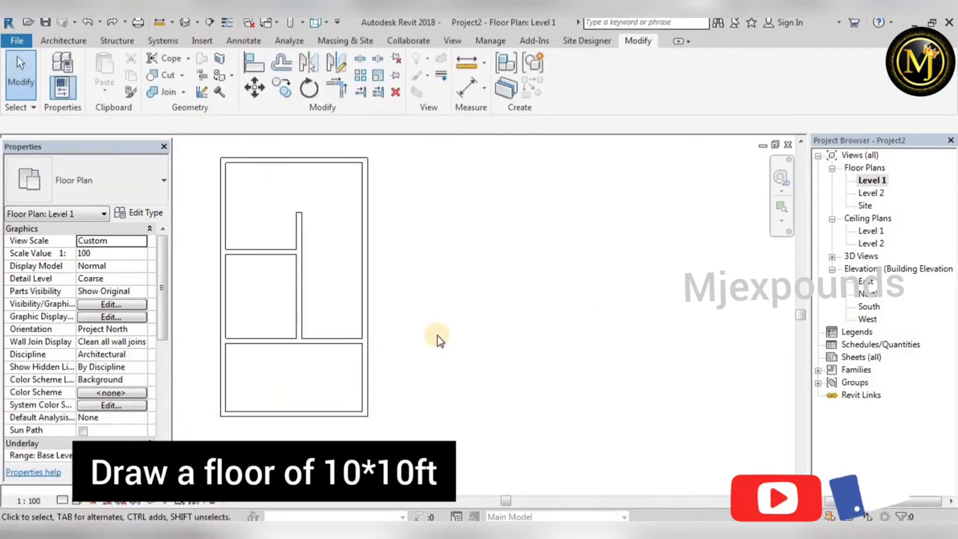
Step: Start a new floor and sketch a rectangular boundary on Level 1
click(62, 40)
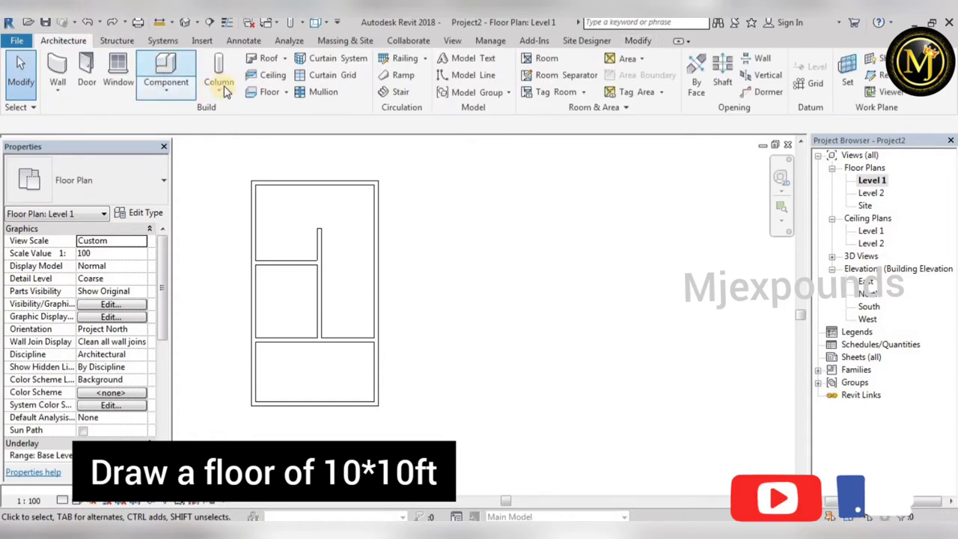
click(268, 91)
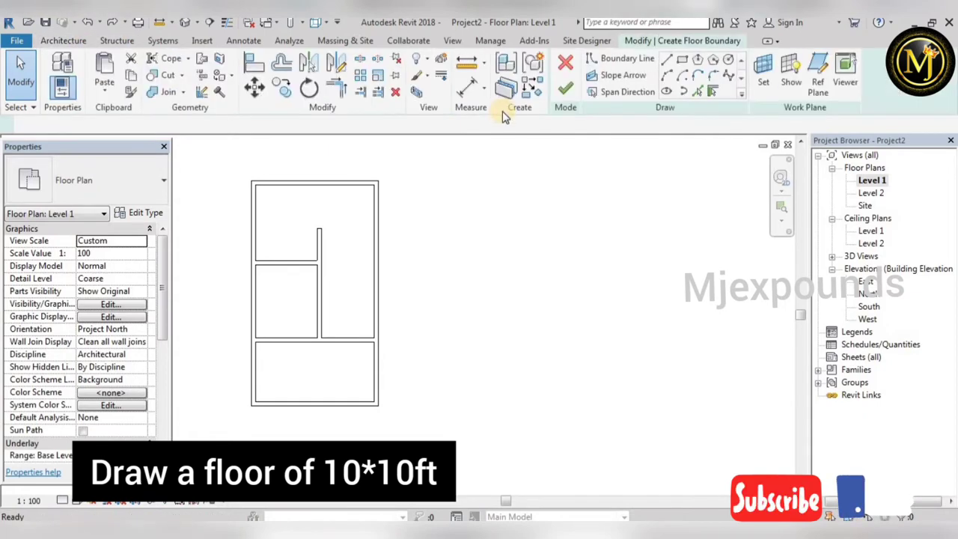
click(681, 62)
click(465, 186)
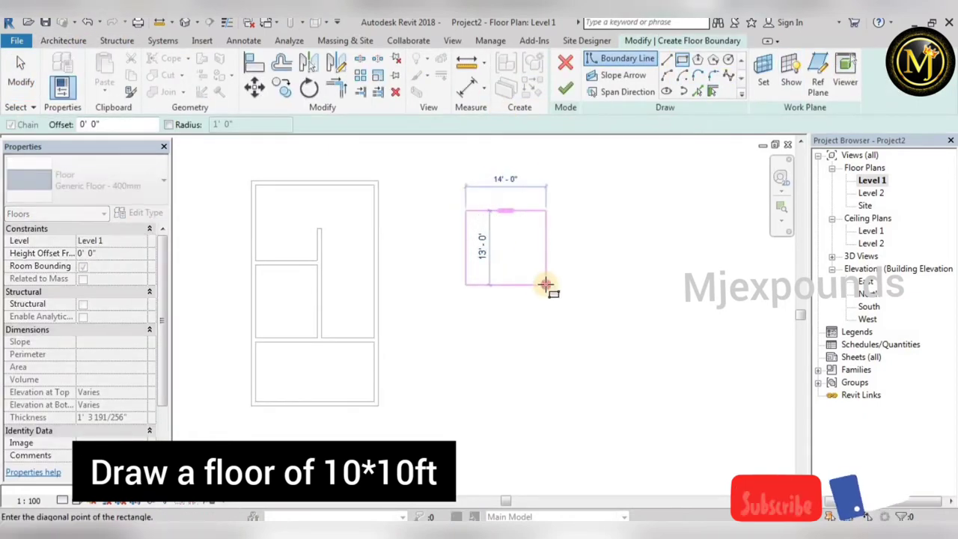
click(546, 284)
key(Escape)
key(Escape)
Step: Set the boundary rectangle's height and width dimensions to 10' each
scroll(524, 229, up, 2)
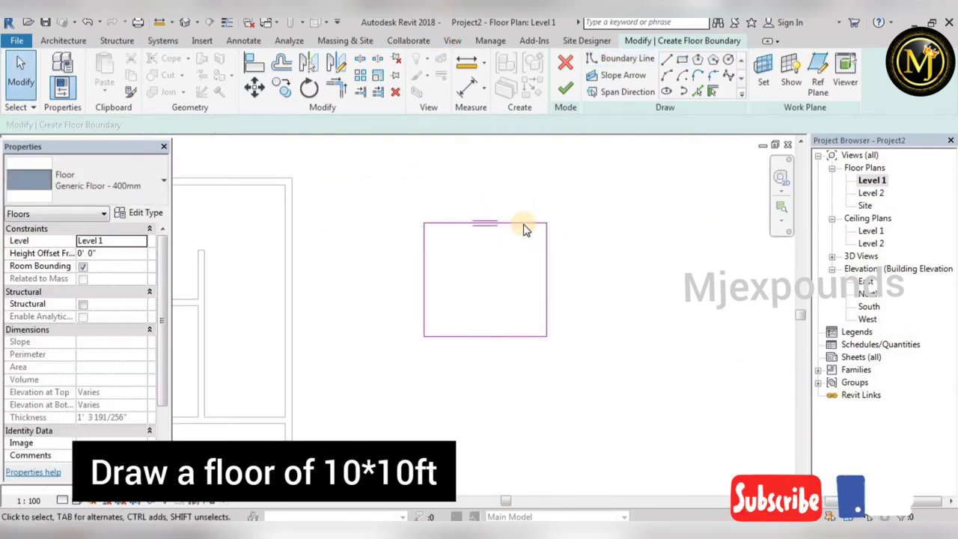
click(476, 223)
scroll(470, 237, up, 1)
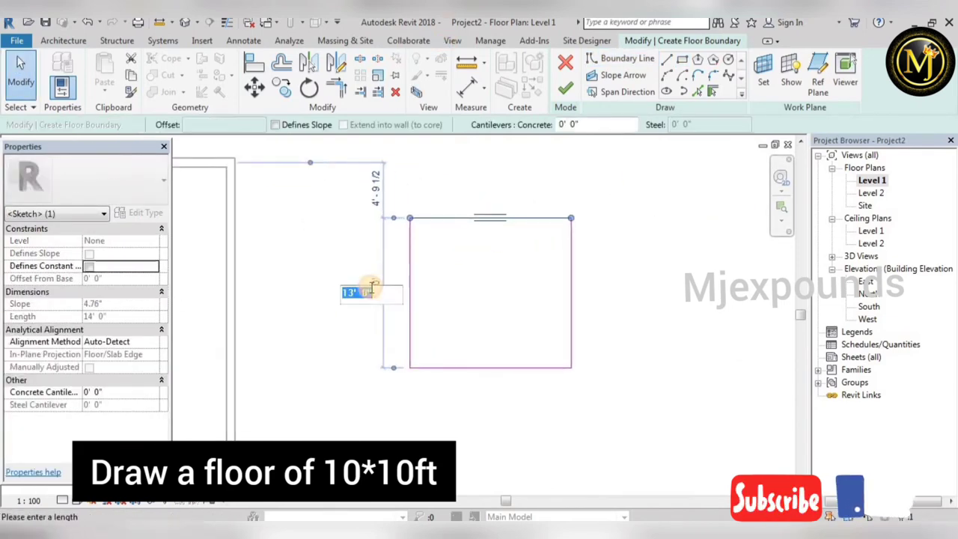
key(Return)
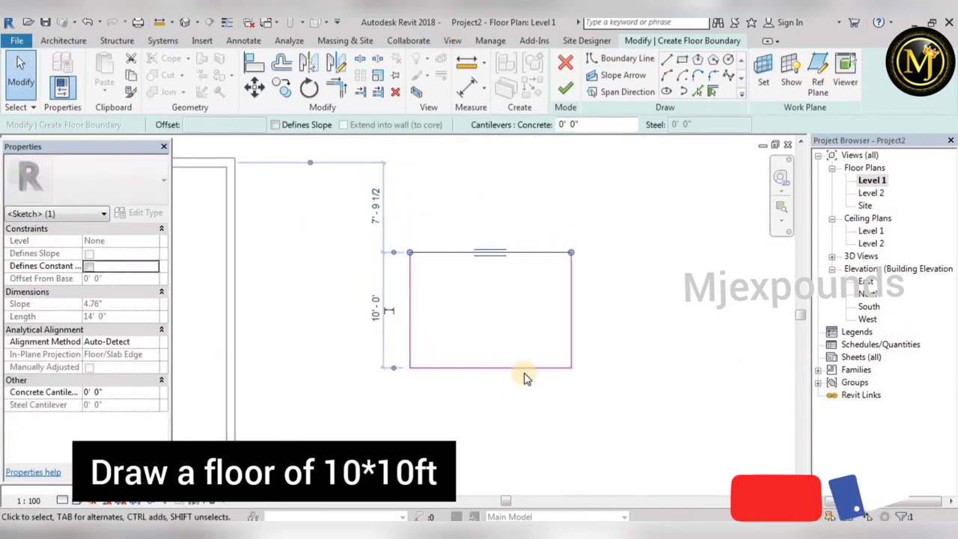
key(Escape)
click(530, 367)
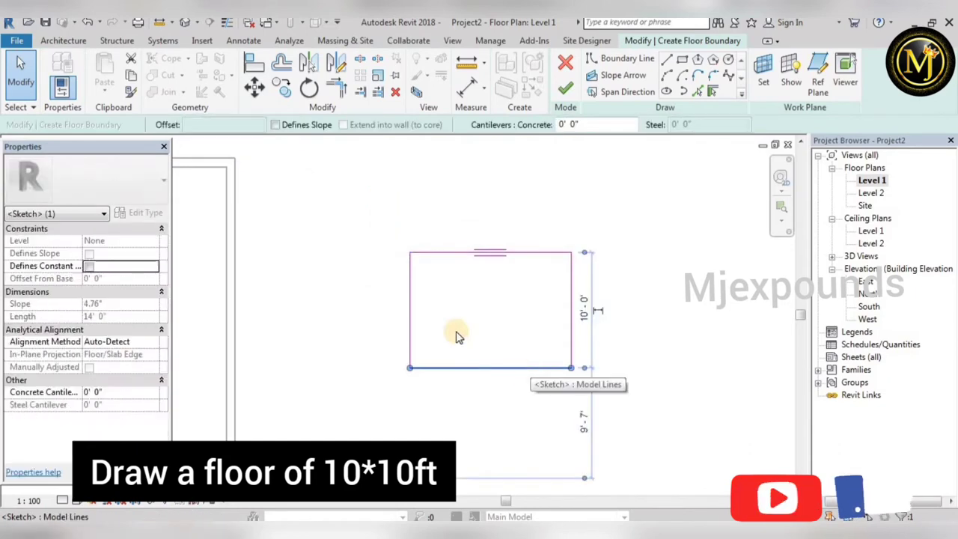
click(405, 273)
click(408, 269)
text(10')
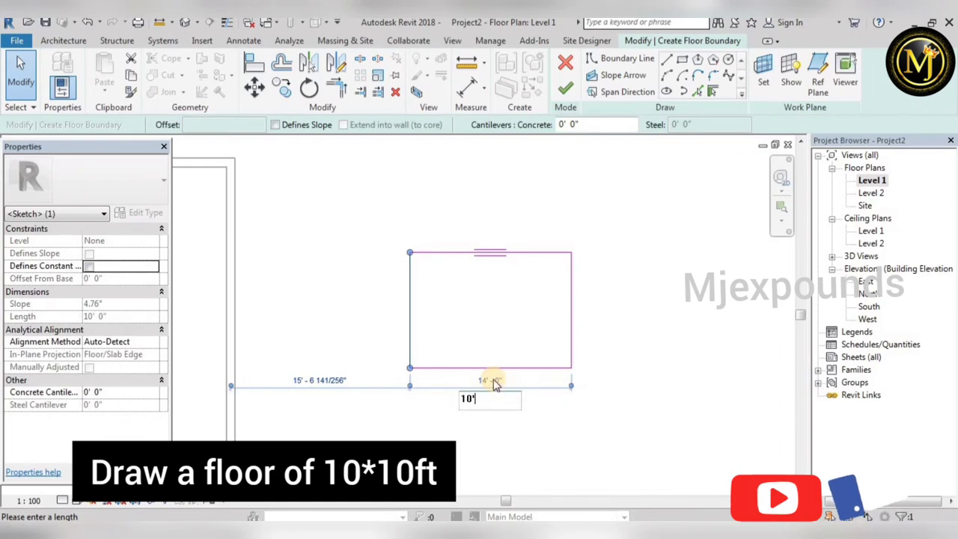
key(Return)
key(Escape)
scroll(580, 340, up, 2)
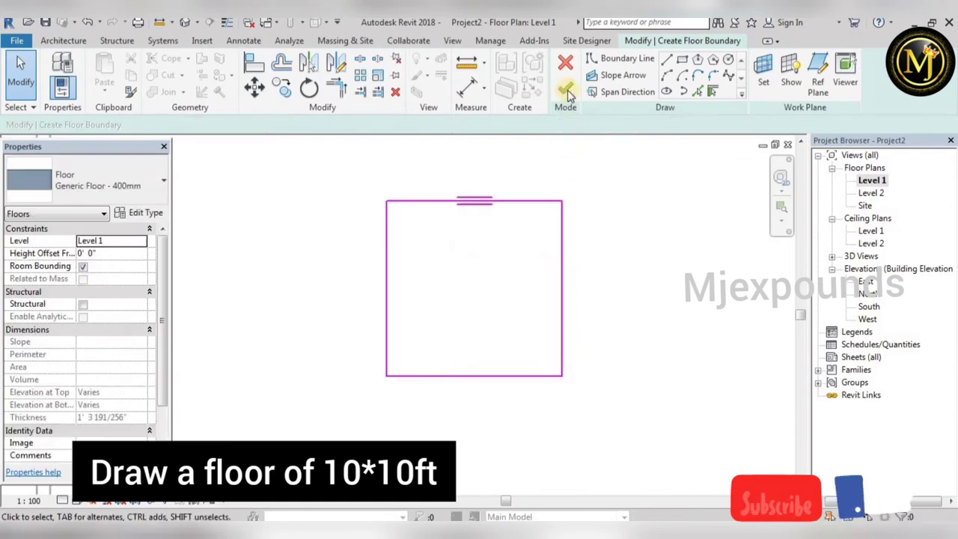
Step: Finish the floor sketch and zoom in on the 10' × 10' slab in the default 3D view
click(566, 85)
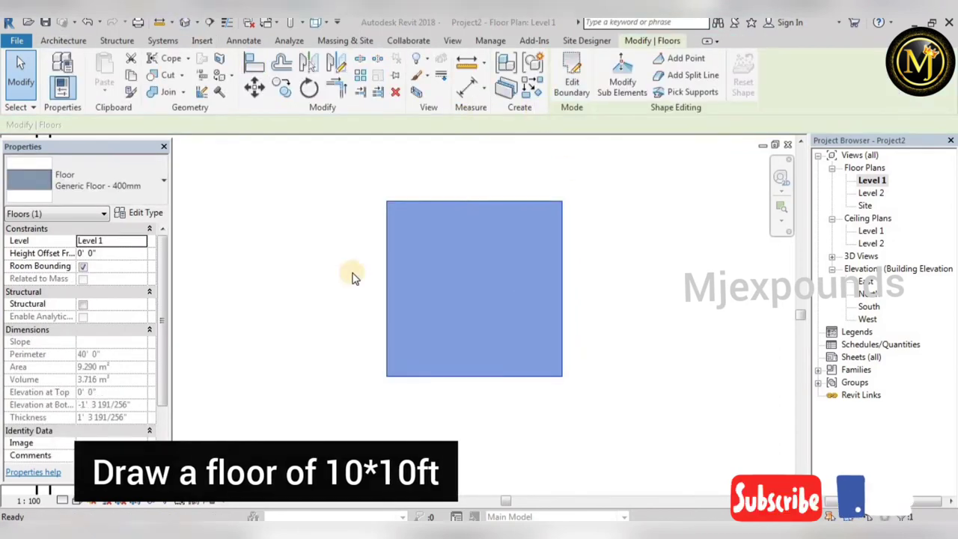
click(190, 21)
scroll(537, 383, up, 2)
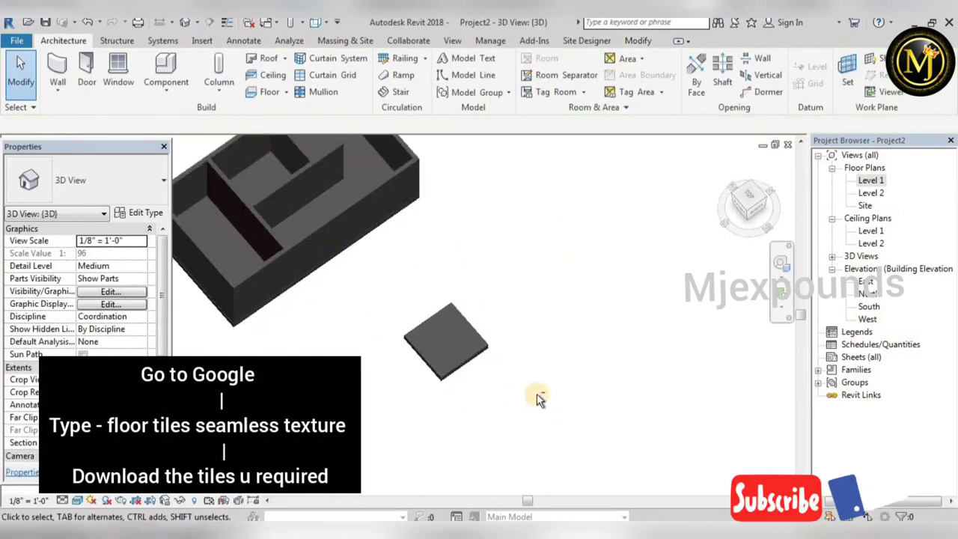
scroll(584, 347, up, 2)
scroll(553, 348, up, 2)
scroll(500, 317, up, 2)
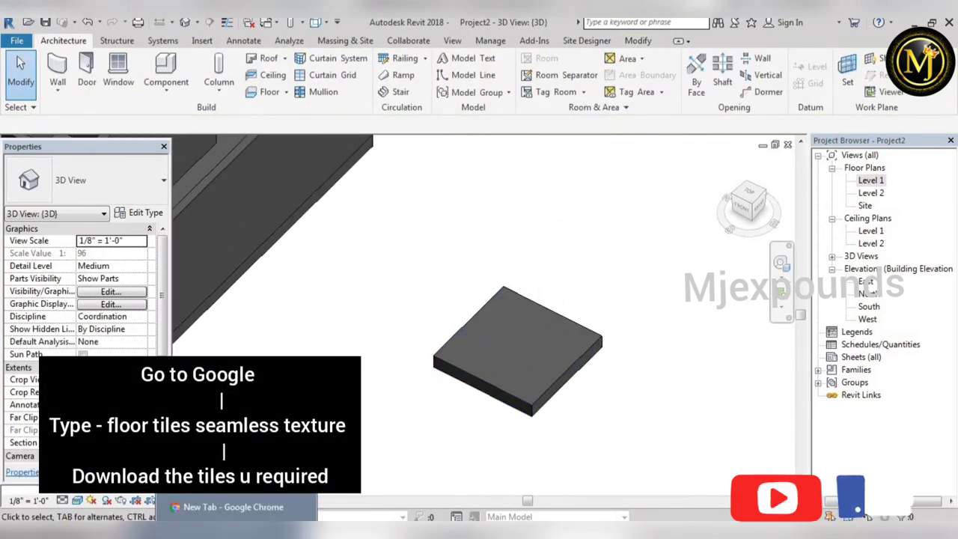
Step: Search Google in Chrome for 'floor tiles texture seamless hd'
click(225, 530)
click(467, 285)
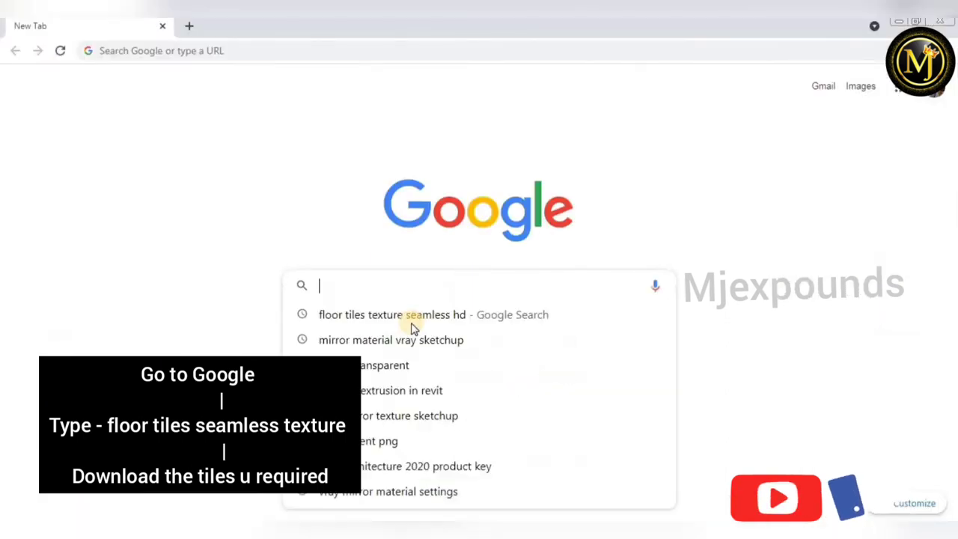
click(413, 314)
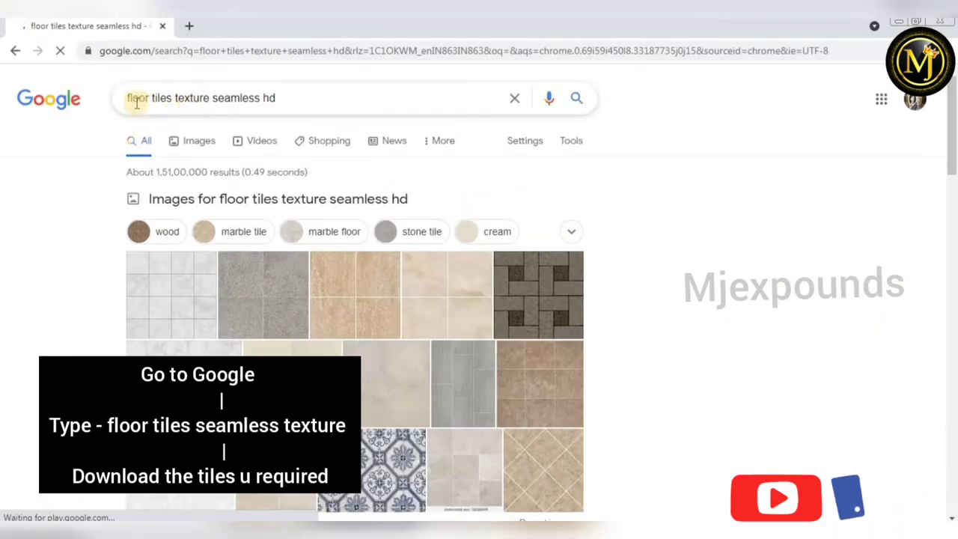
Step: Show image results and narrow them to marble tiles
right_click(208, 150)
click(192, 148)
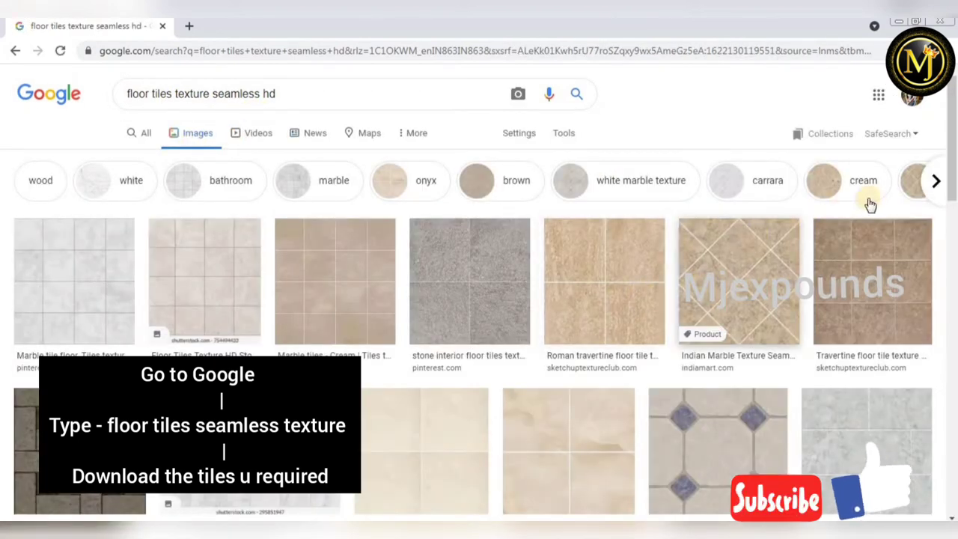
click(936, 182)
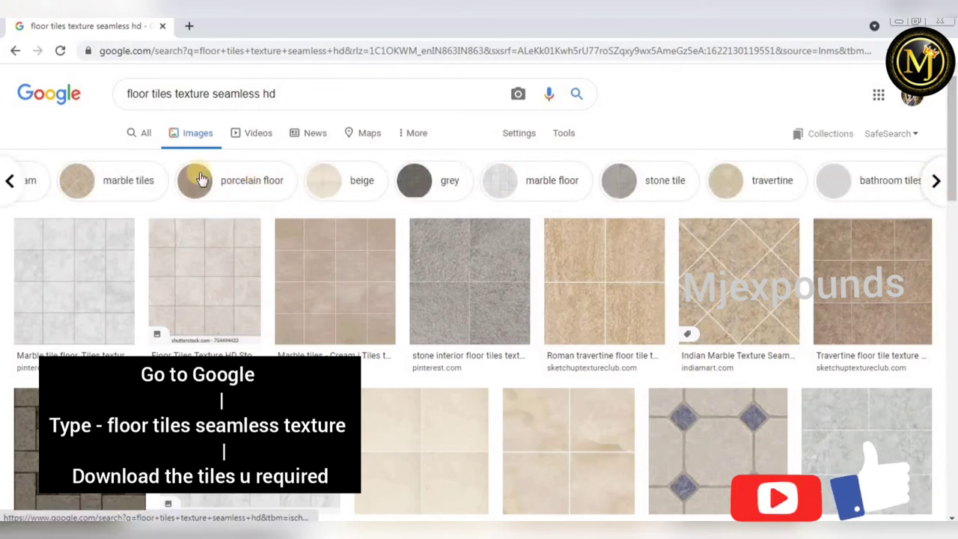
click(113, 186)
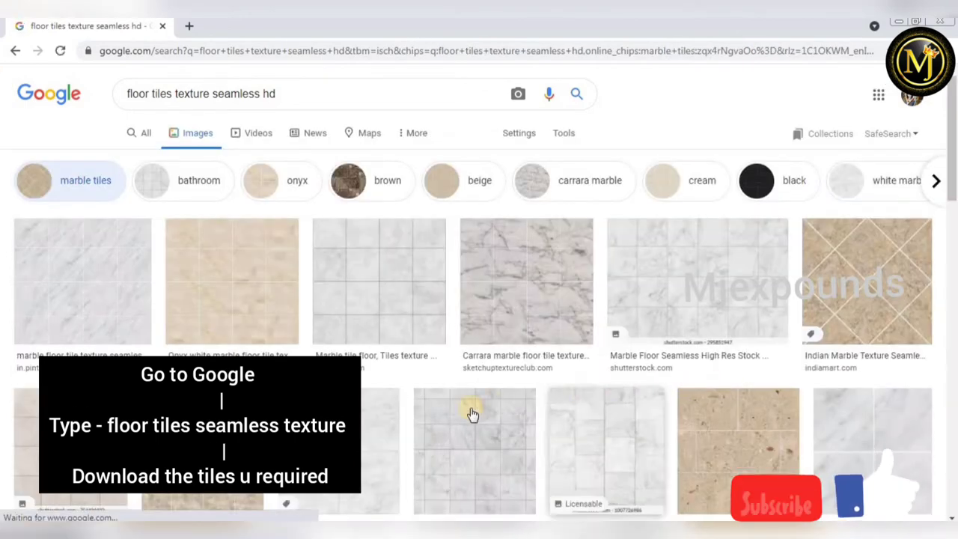
Step: Browse the marble tile results and preview the hexagonal tile pattern image
scroll(473, 415, down, 3)
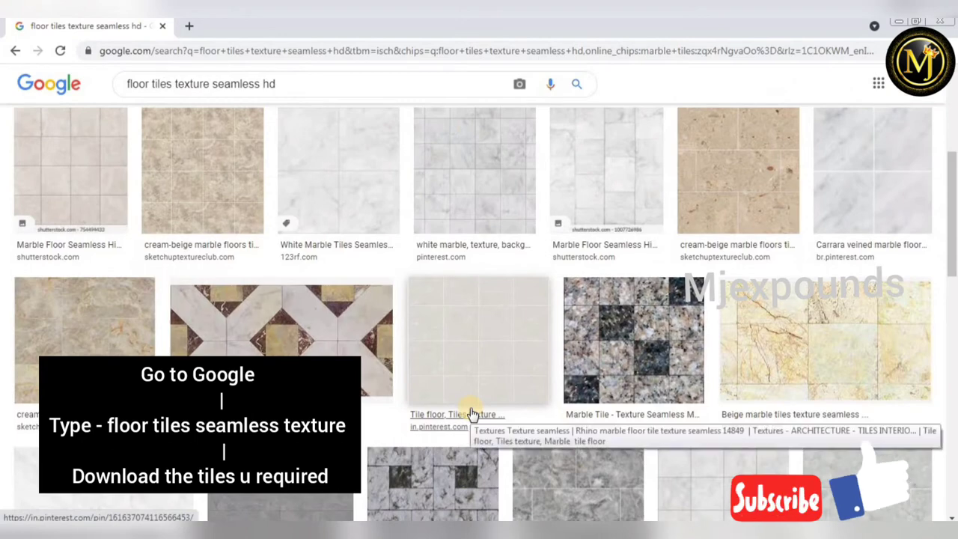
click(284, 340)
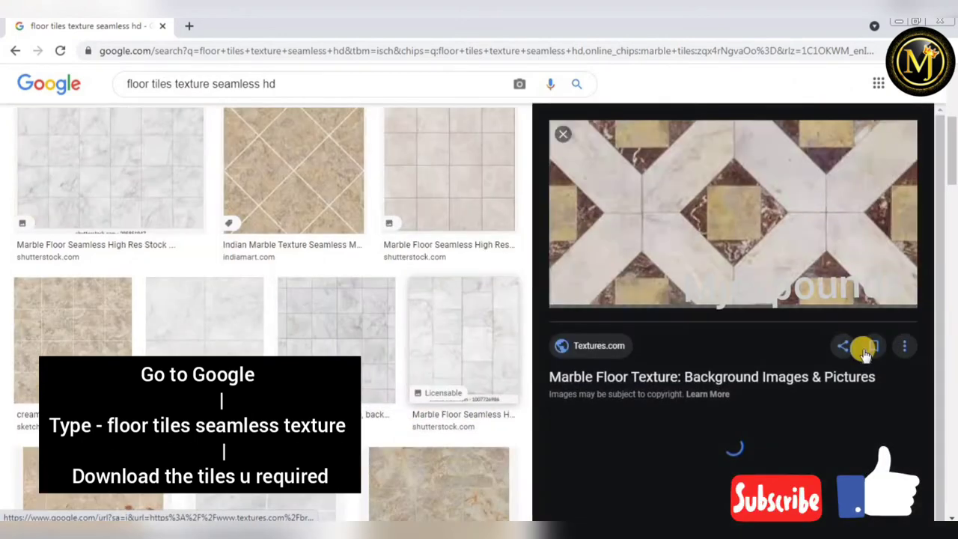
scroll(820, 362, down, 2)
scroll(819, 362, down, 1)
scroll(820, 362, down, 2)
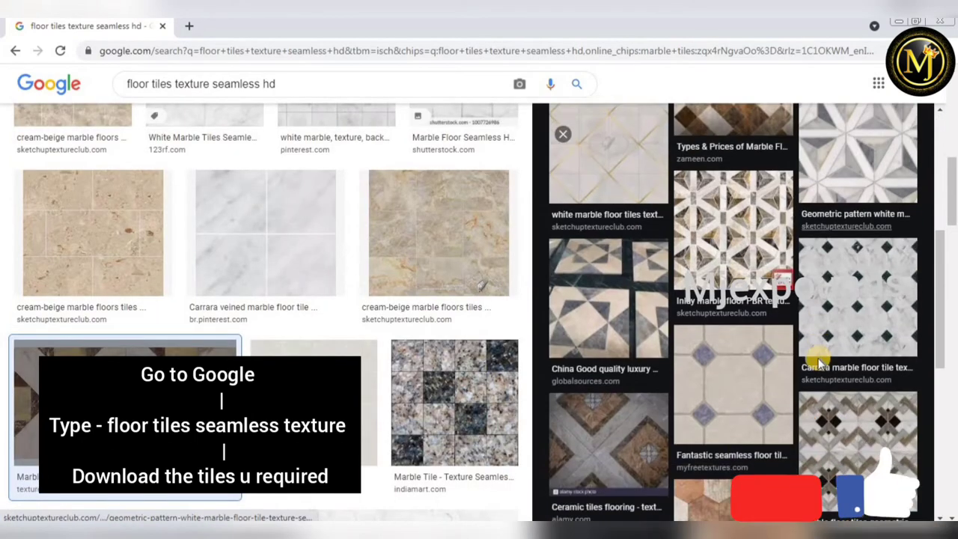
scroll(819, 361, down, 2)
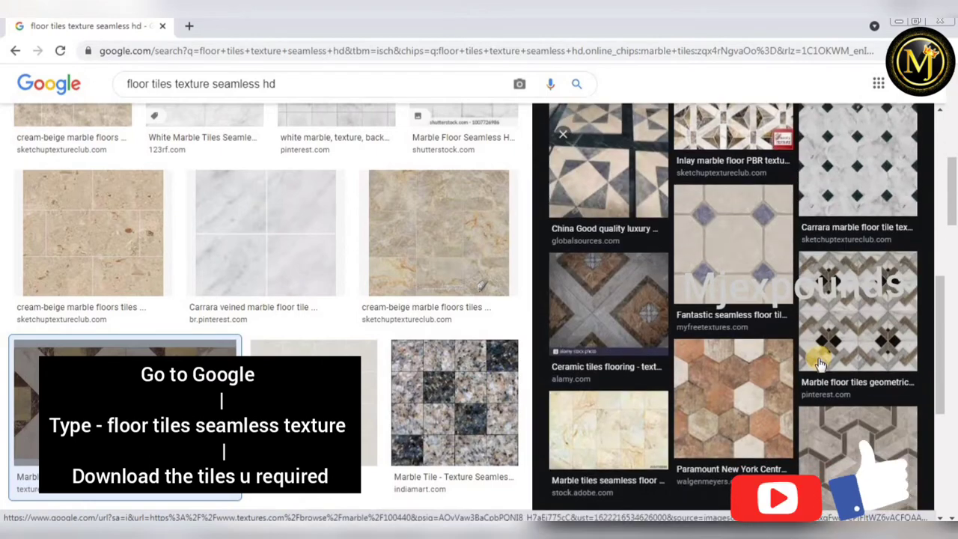
scroll(820, 362, down, 2)
scroll(855, 321, down, 1)
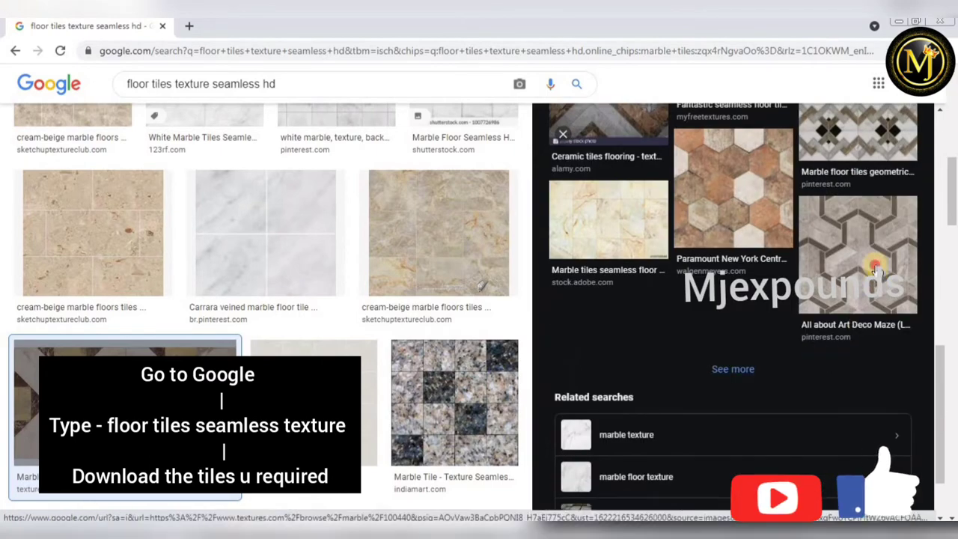
click(855, 318)
mouse_move(689, 316)
scroll(690, 315, down, 5)
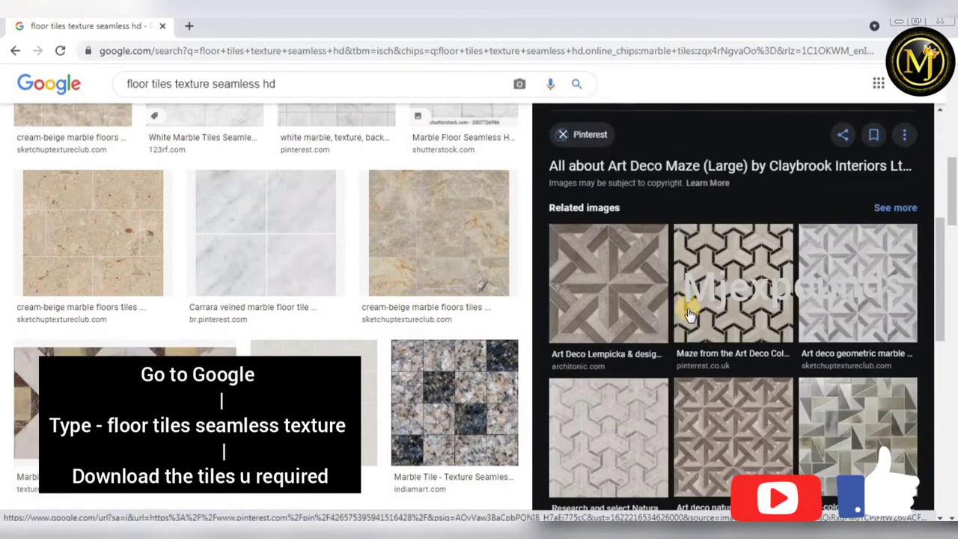
scroll(689, 315, down, 4)
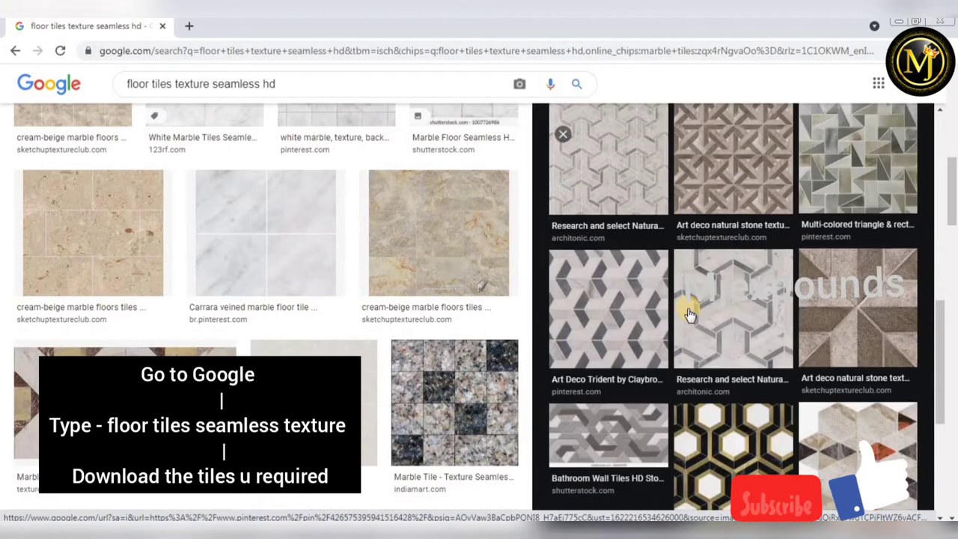
click(690, 315)
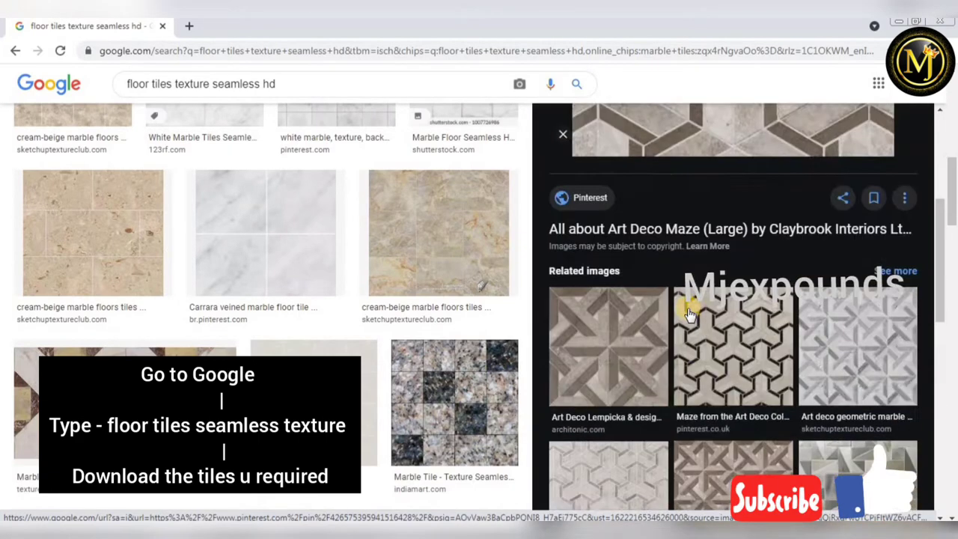
Step: Save the hexagonal marble tile image to the Desktop as a JPG
right_click(714, 240)
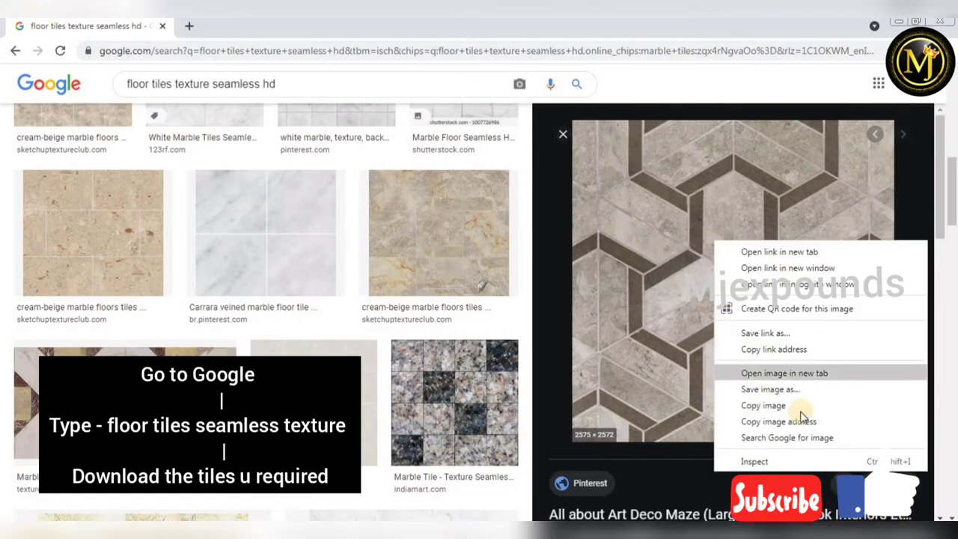
click(756, 387)
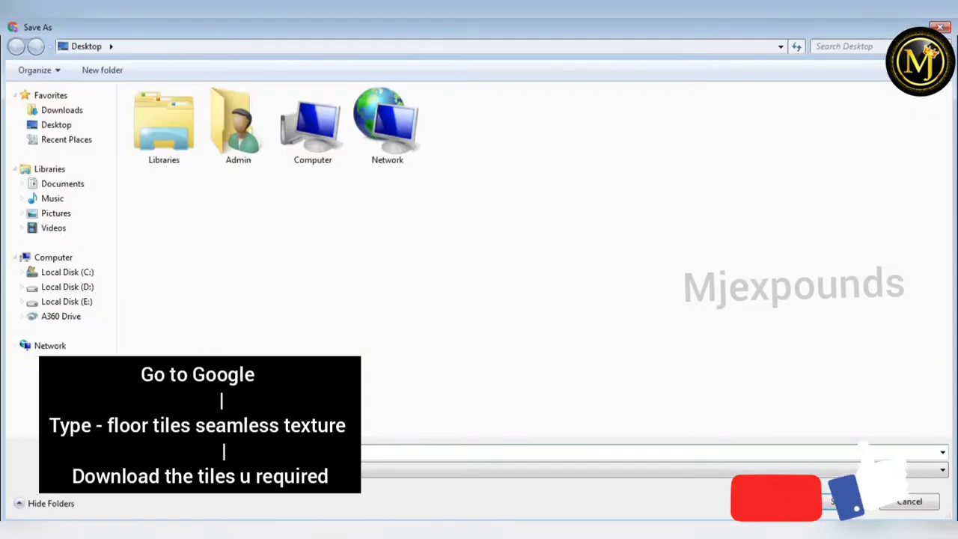
key(Return)
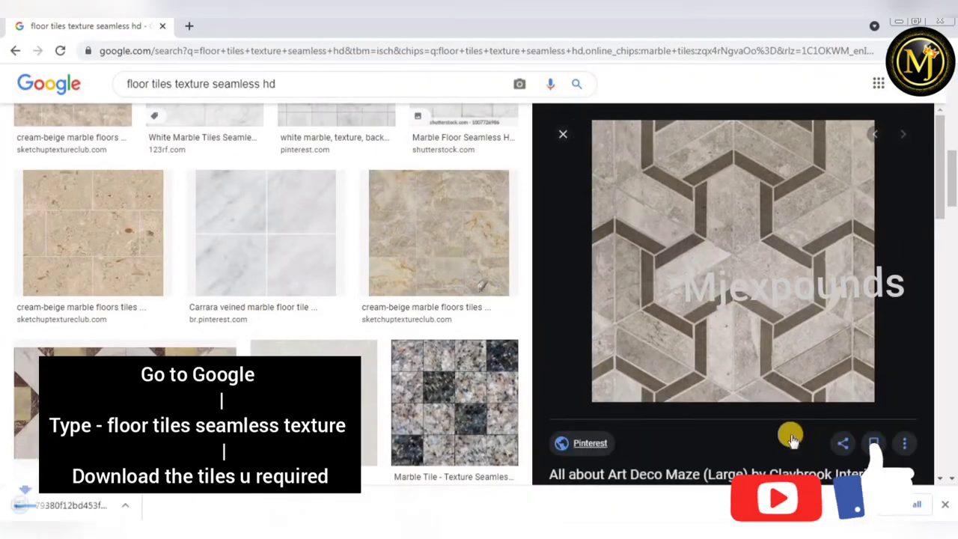
scroll(791, 439, down, 4)
scroll(791, 438, down, 5)
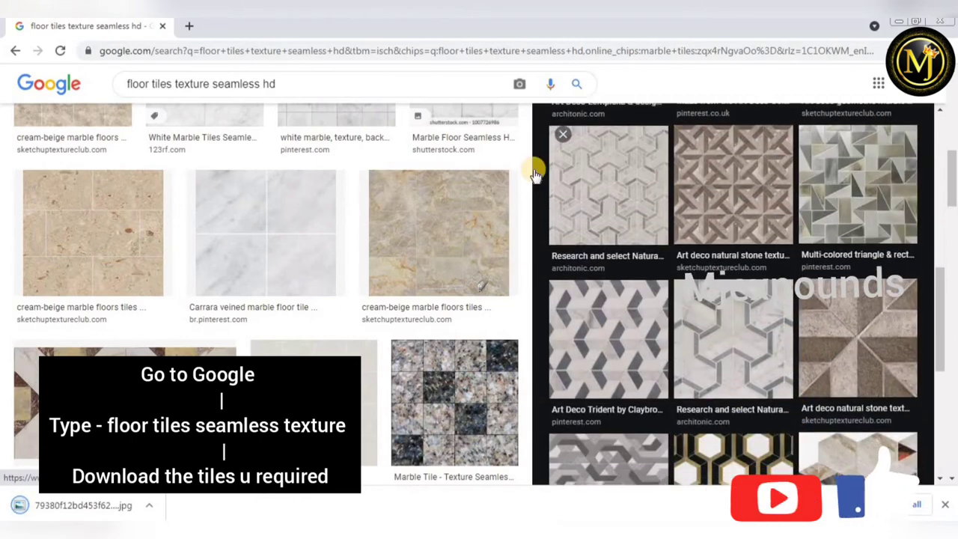
Step: Close the current preview and browse to the dark grey veined marble image
click(562, 133)
scroll(419, 319, down, 2)
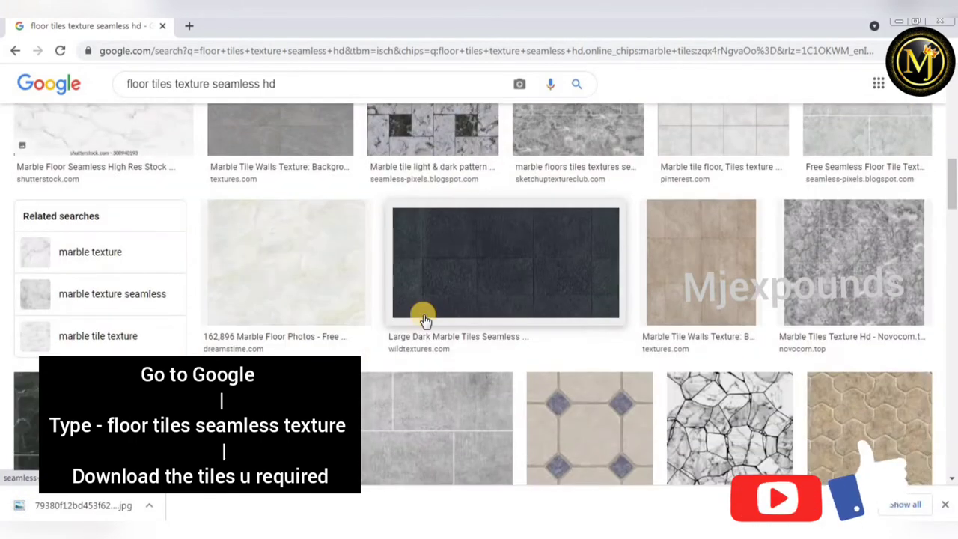
scroll(424, 318, down, 2)
scroll(424, 320, down, 2)
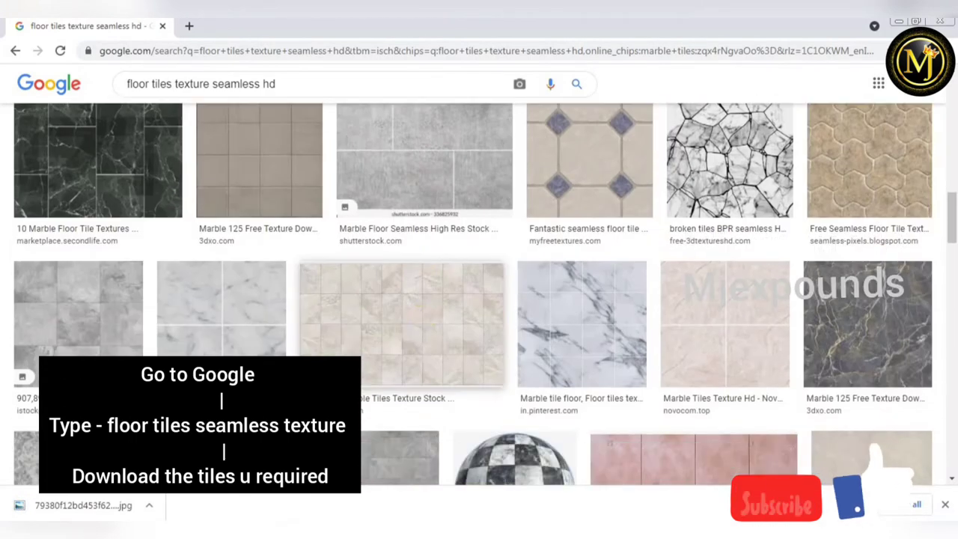
click(221, 307)
scroll(730, 277, down, 3)
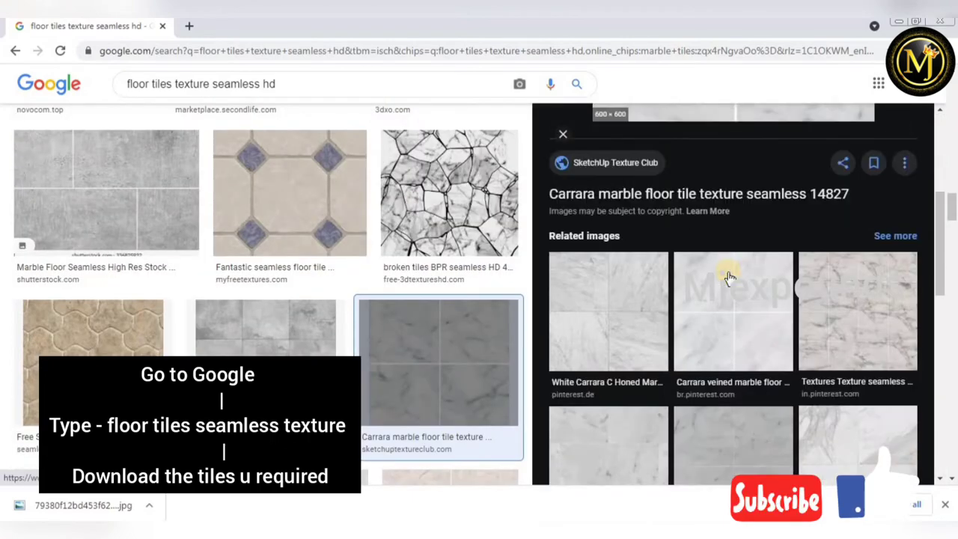
scroll(728, 278, down, 3)
scroll(728, 278, down, 2)
scroll(213, 347, down, 3)
scroll(213, 346, down, 2)
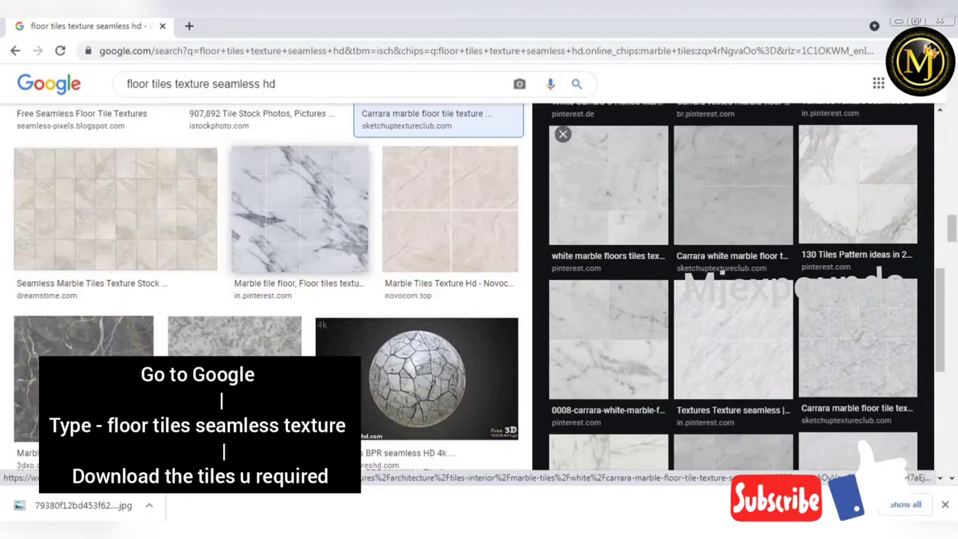
click(83, 321)
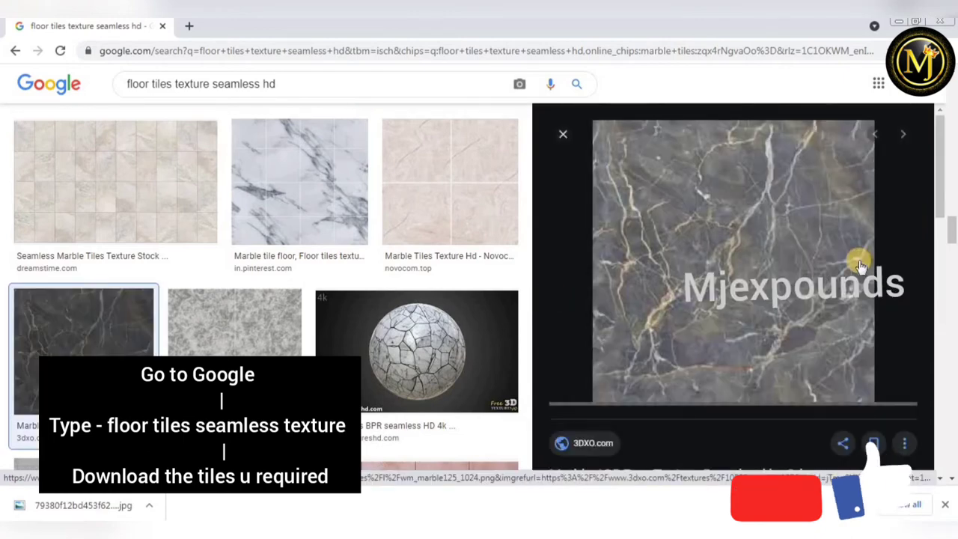
Step: Save the dark grey Marble 125 PNG texture to the Desktop
right_click(703, 248)
click(758, 398)
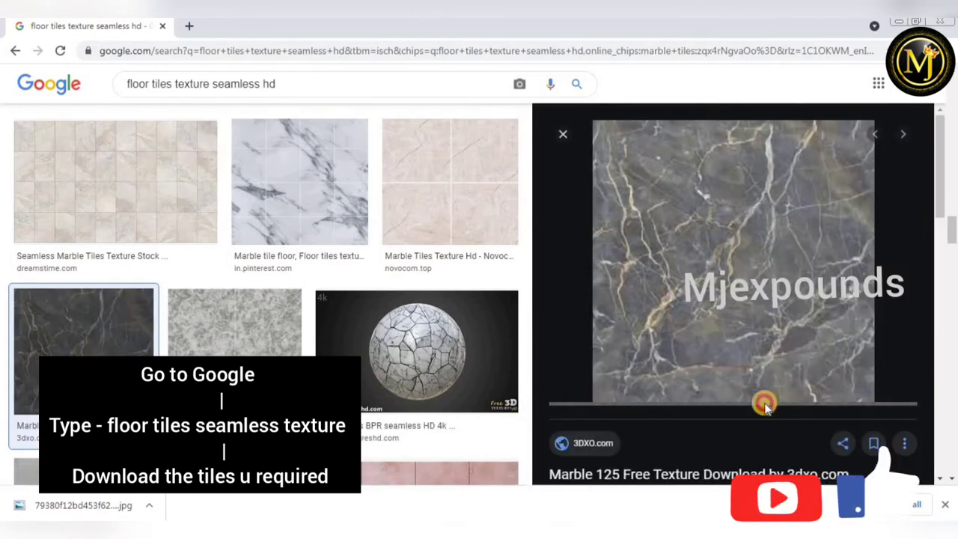
right_click(767, 352)
click(795, 425)
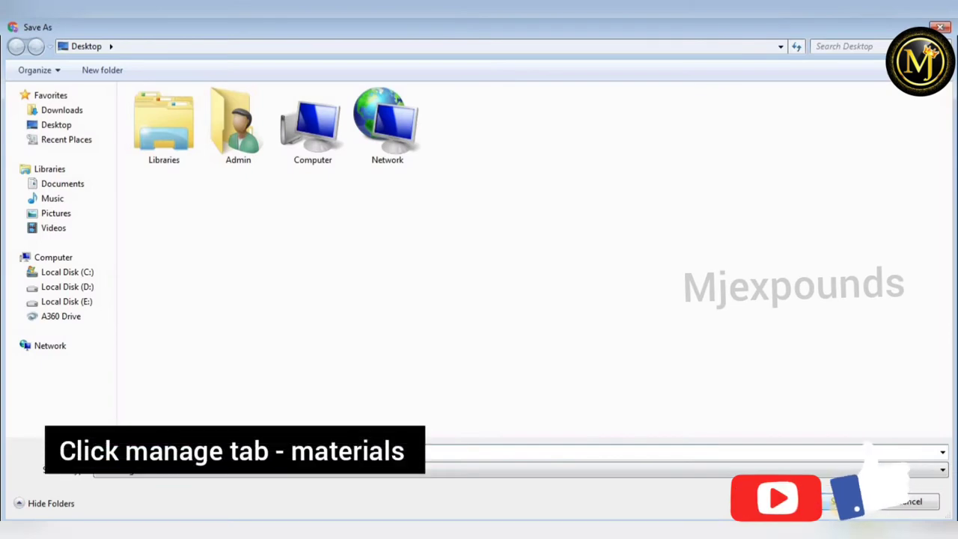
key(Return)
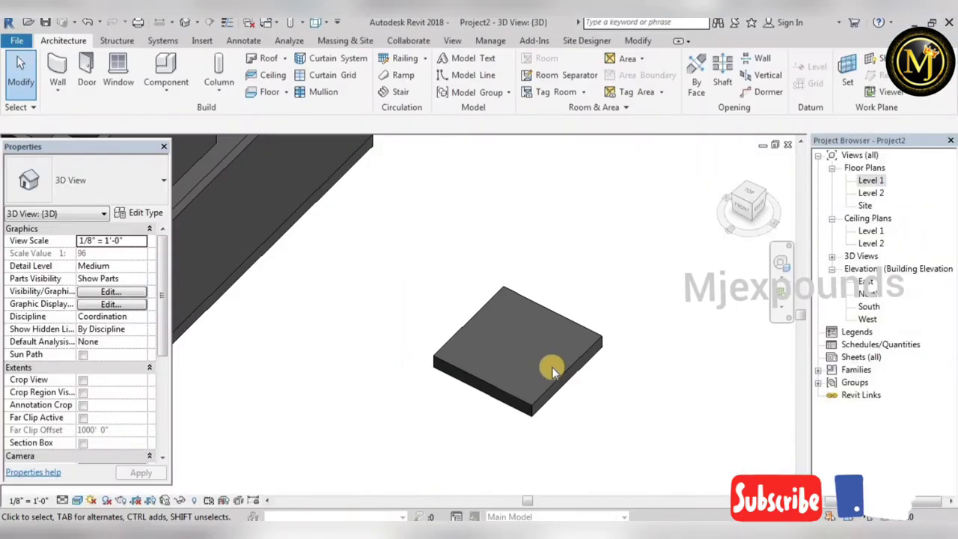
Step: Create a new material in the Materials browser and rename it 'floor tiles'
click(490, 40)
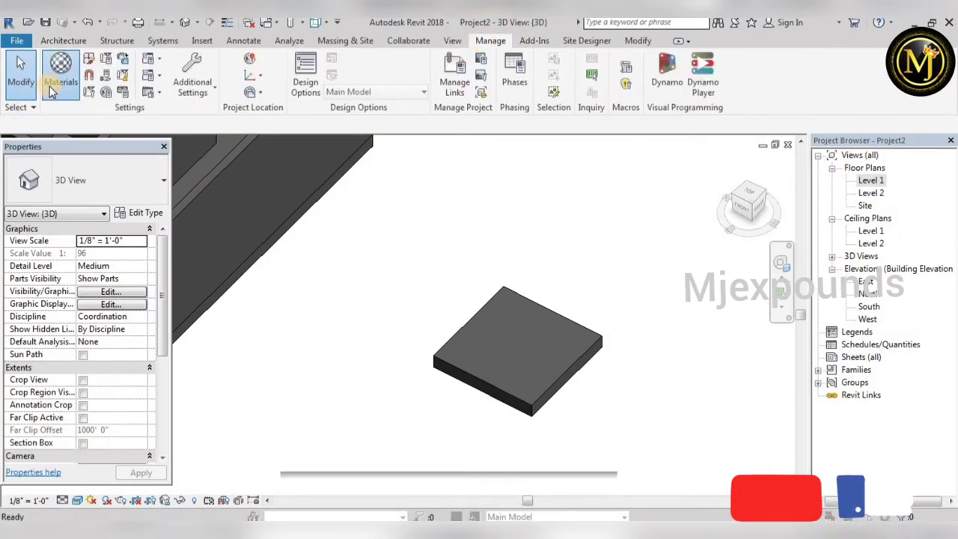
click(51, 89)
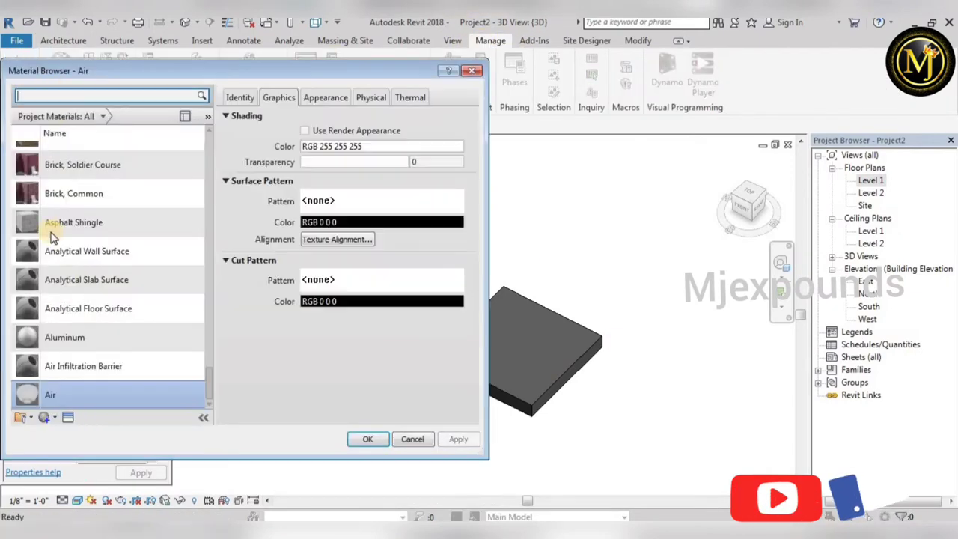
click(52, 421)
click(57, 431)
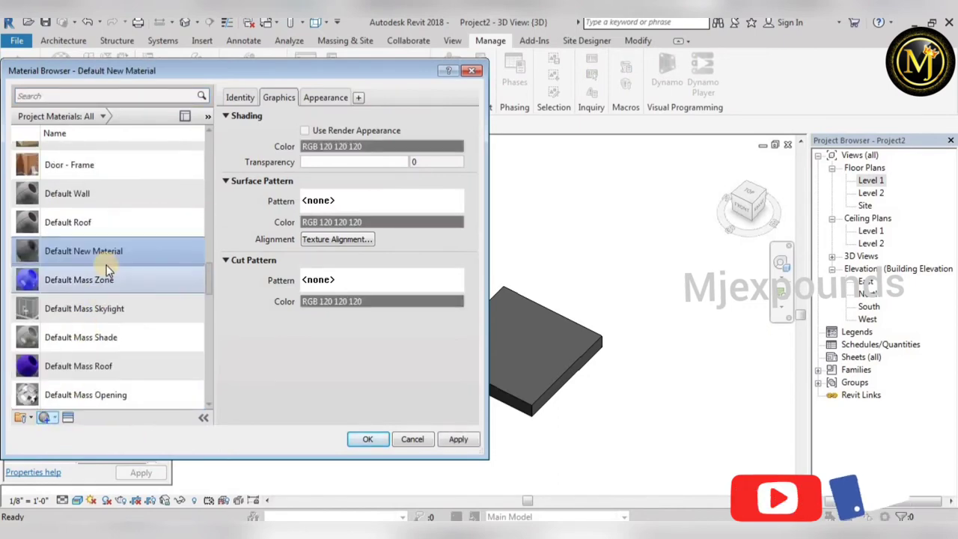
right_click(114, 251)
click(146, 288)
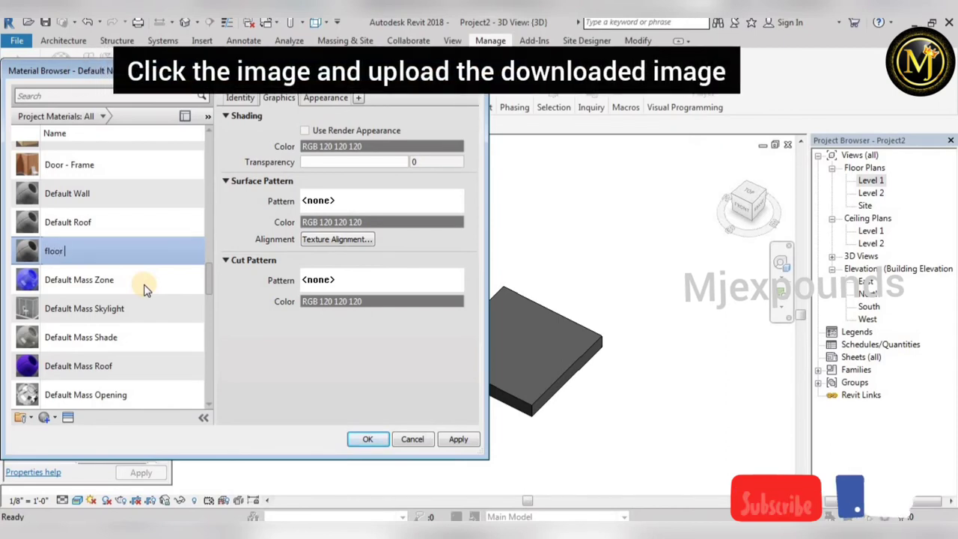
text(tiles)
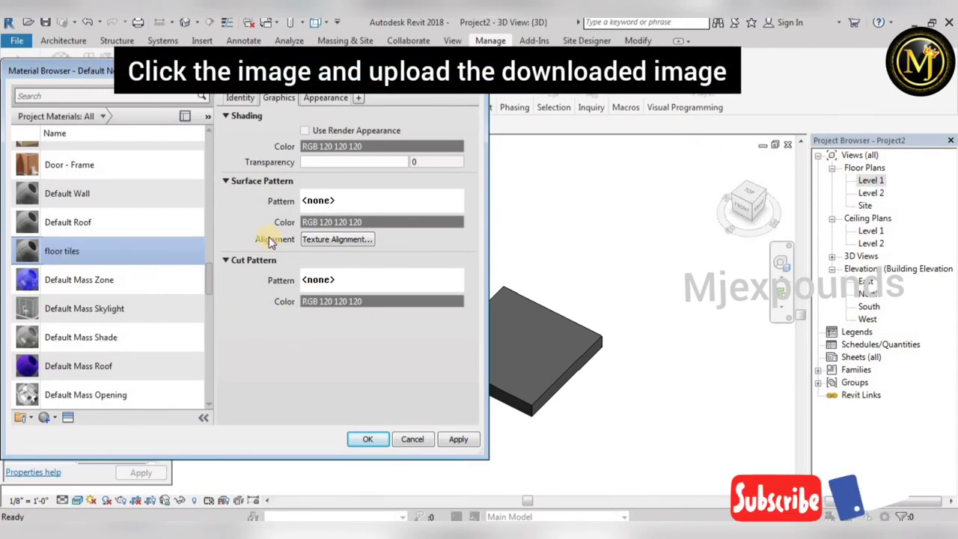
click(315, 98)
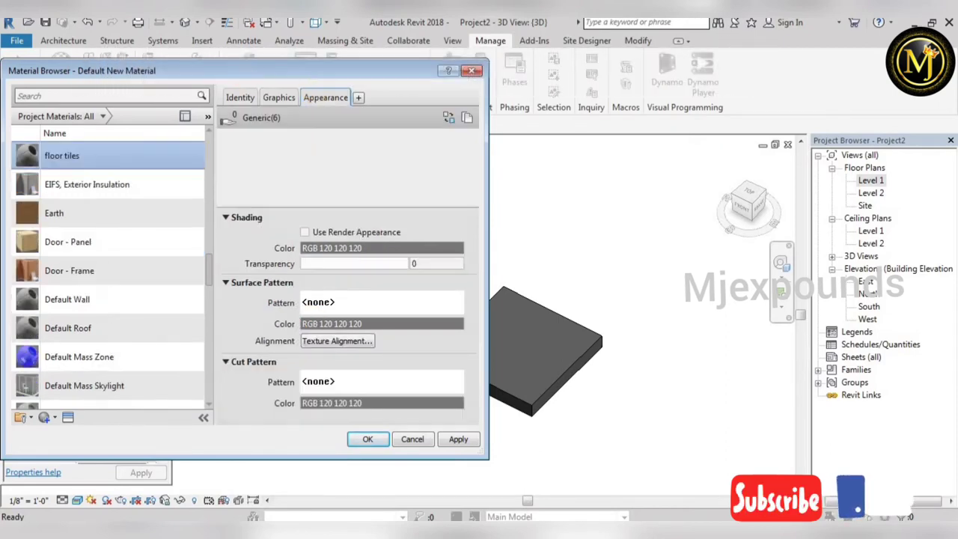
Step: Set the floor tiles appearance image to the downloaded hexagonal tile JPG and apply
click(342, 310)
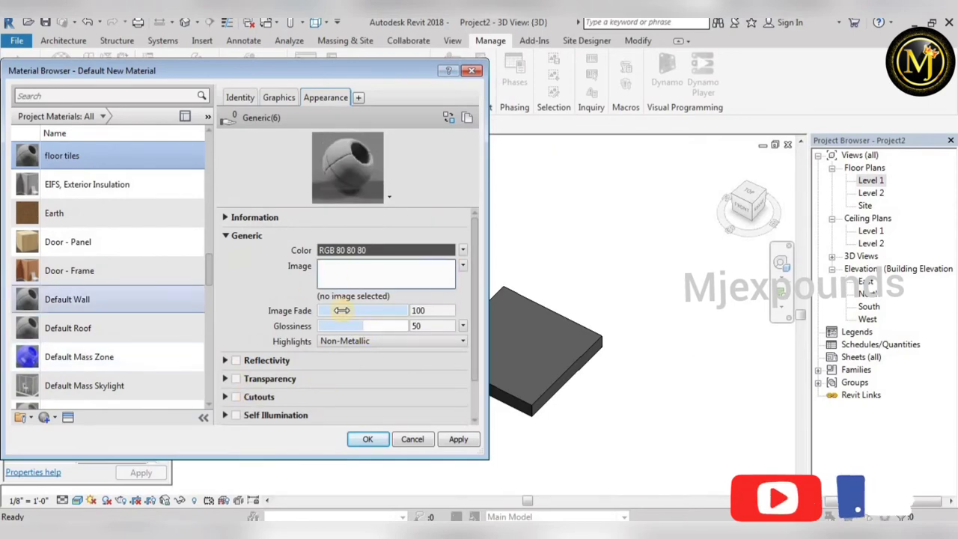
click(332, 297)
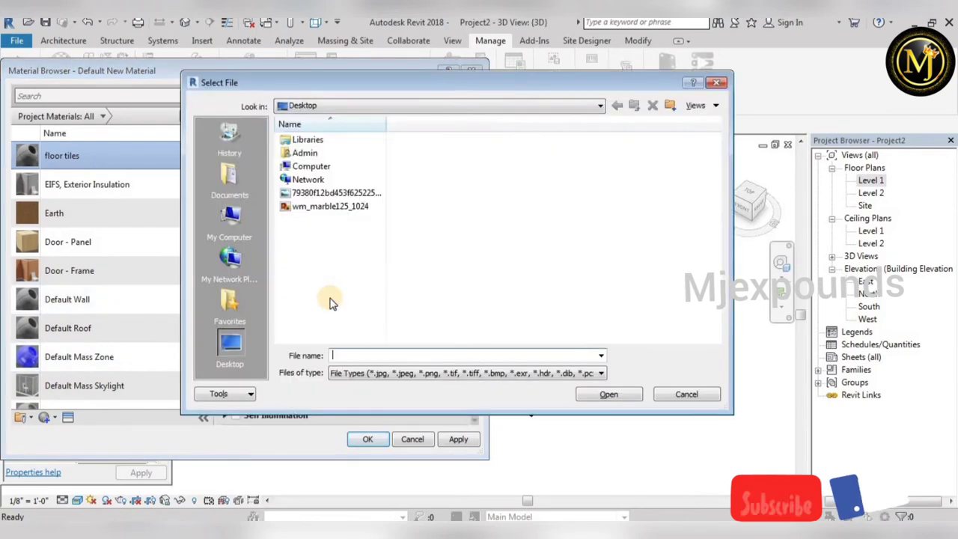
click(335, 193)
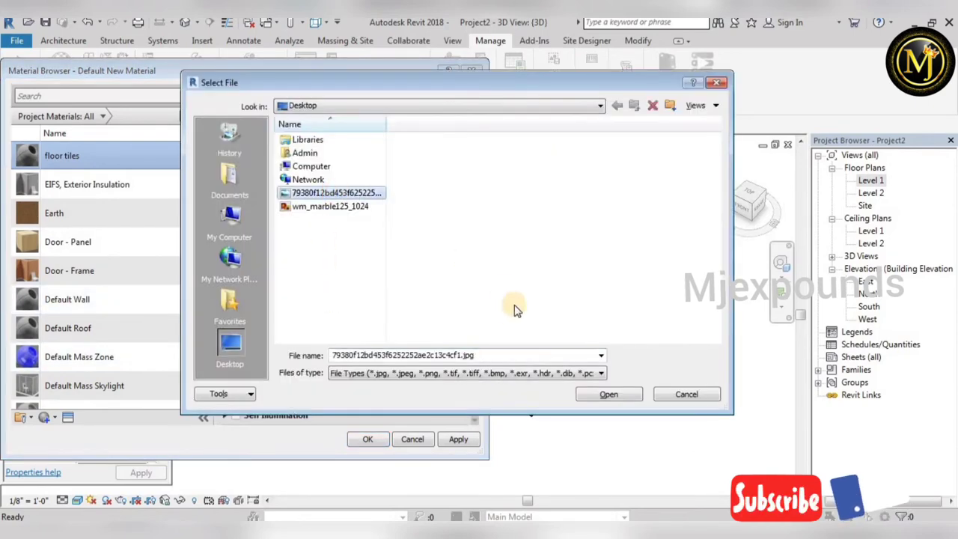
click(629, 395)
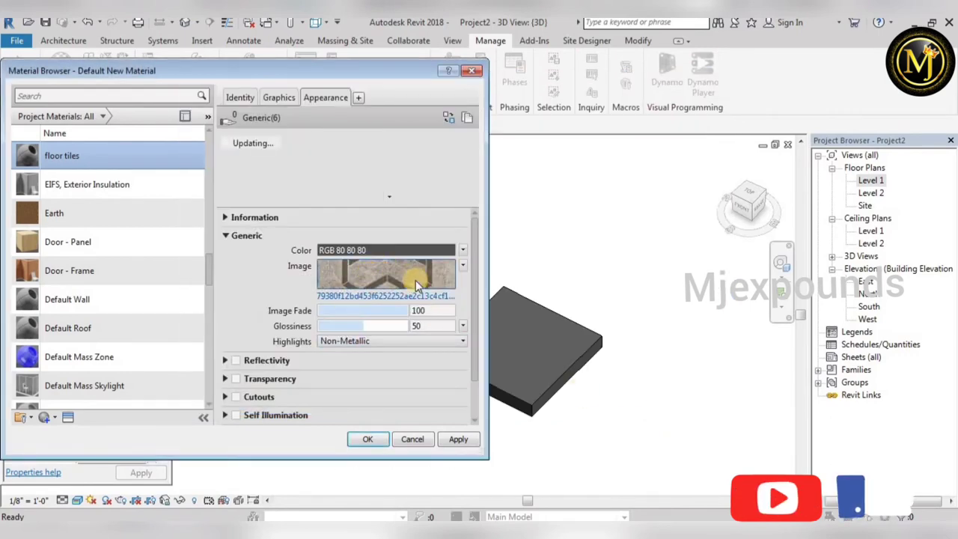
click(458, 438)
Step: Assign the floor tiles material to the slab type's Structure layer
click(367, 438)
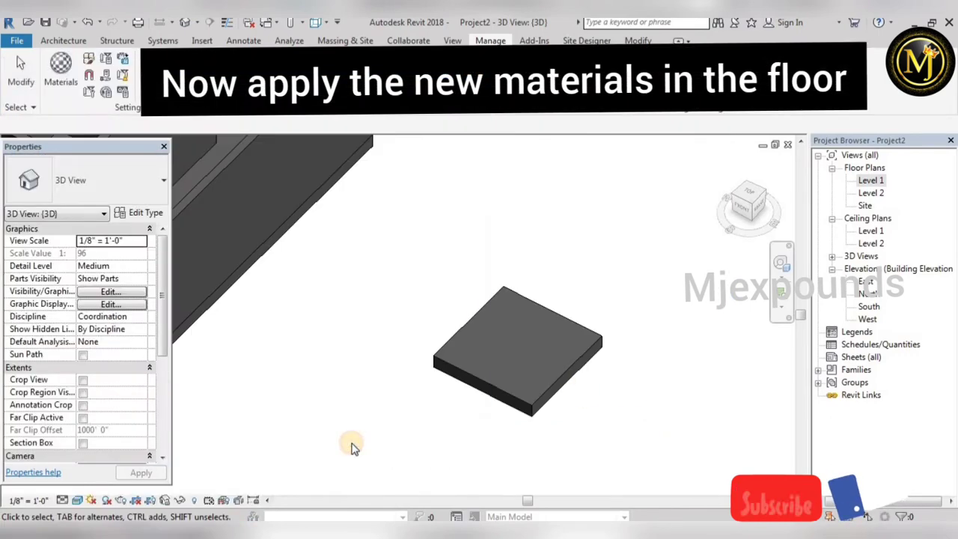
click(549, 392)
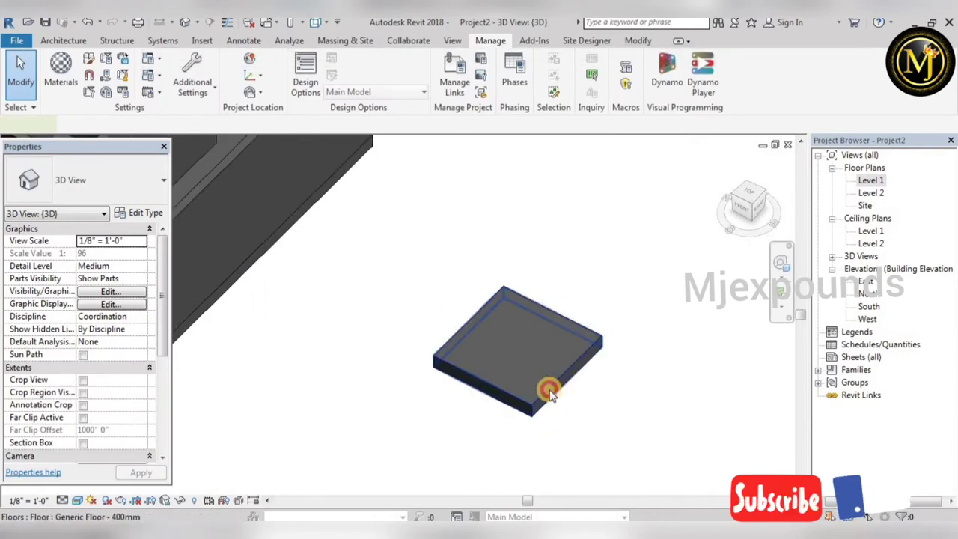
click(146, 213)
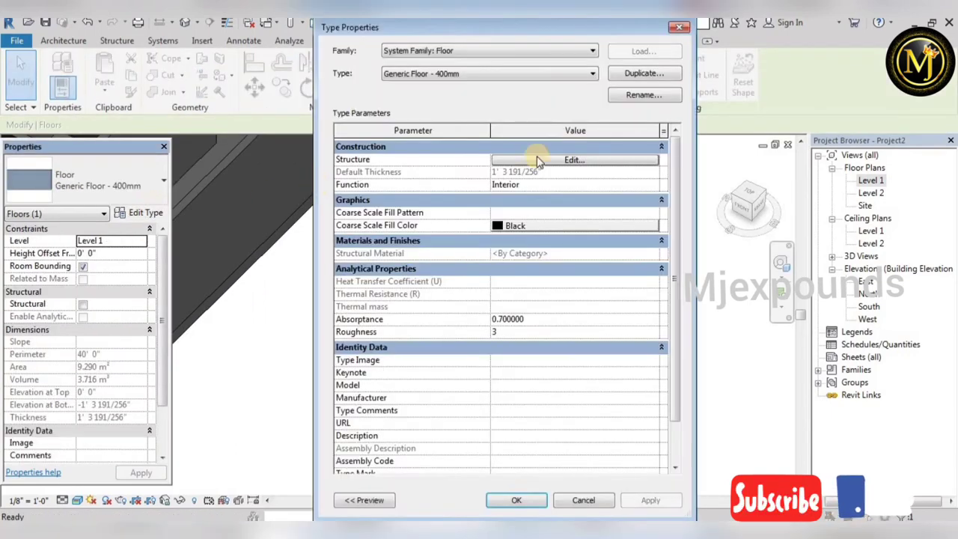
click(538, 159)
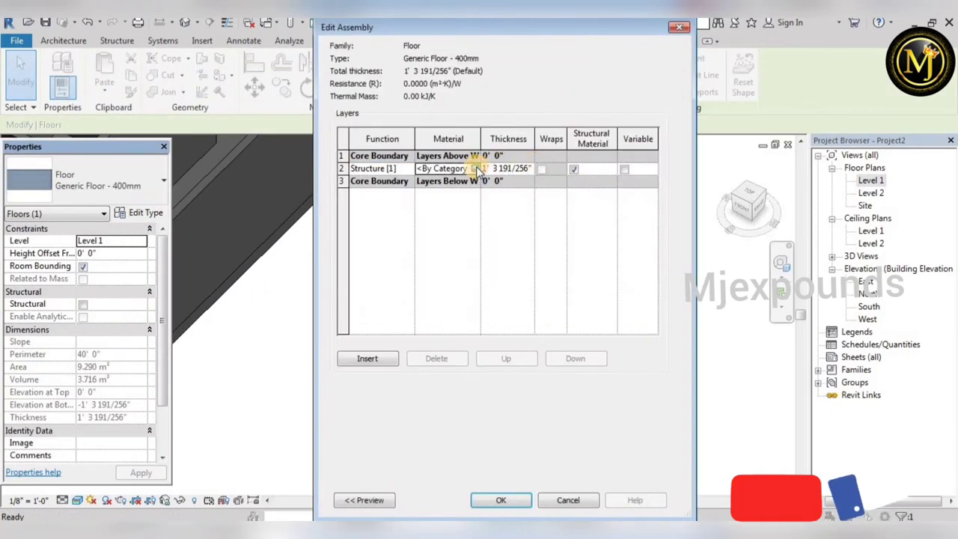
click(476, 169)
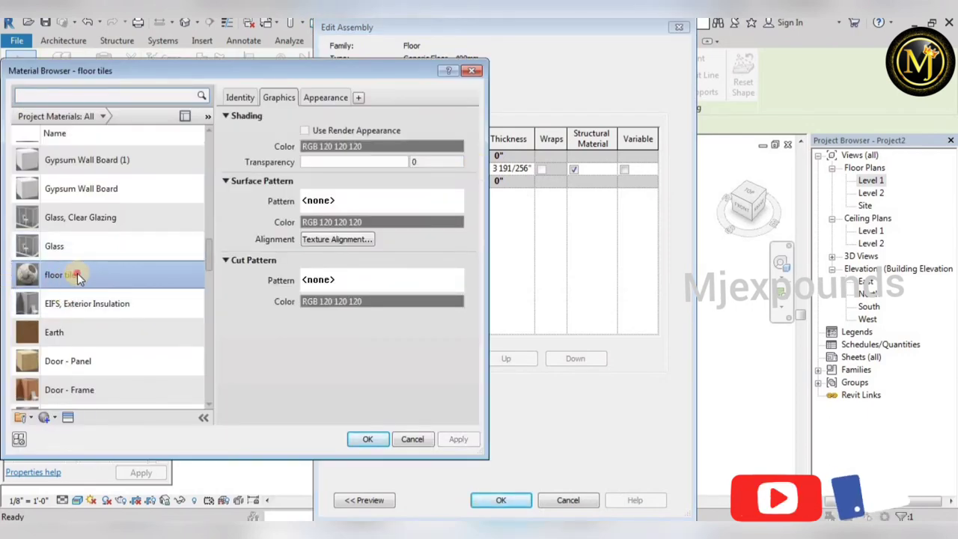
click(376, 443)
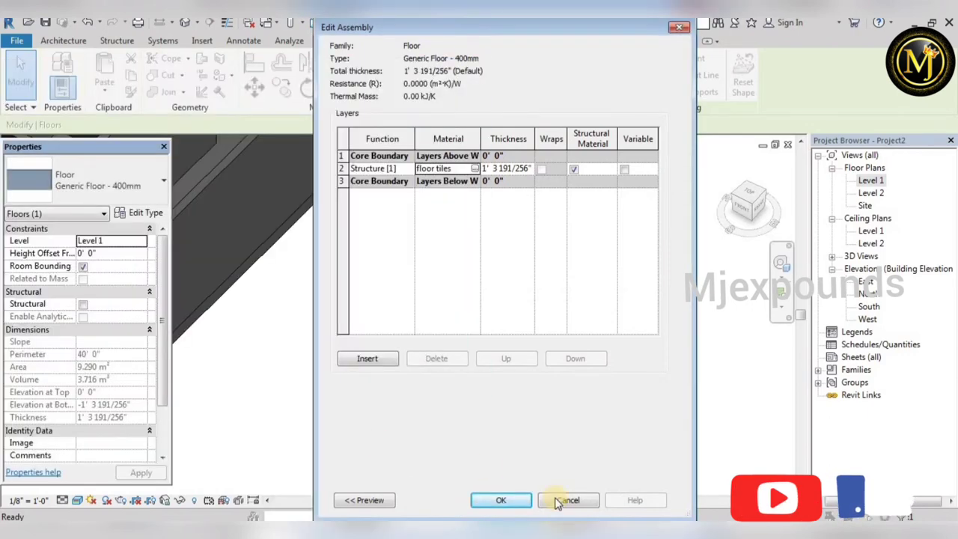
click(503, 500)
click(503, 500)
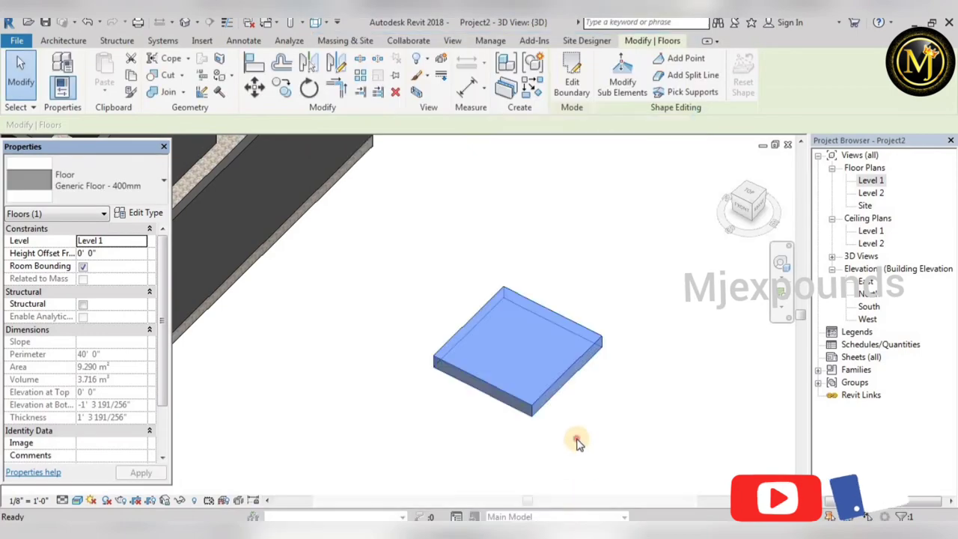
click(641, 331)
Step: Change the floor tiles texture sample size to 3' and apply it to the slab
scroll(439, 401, up, 2)
scroll(405, 425, up, 4)
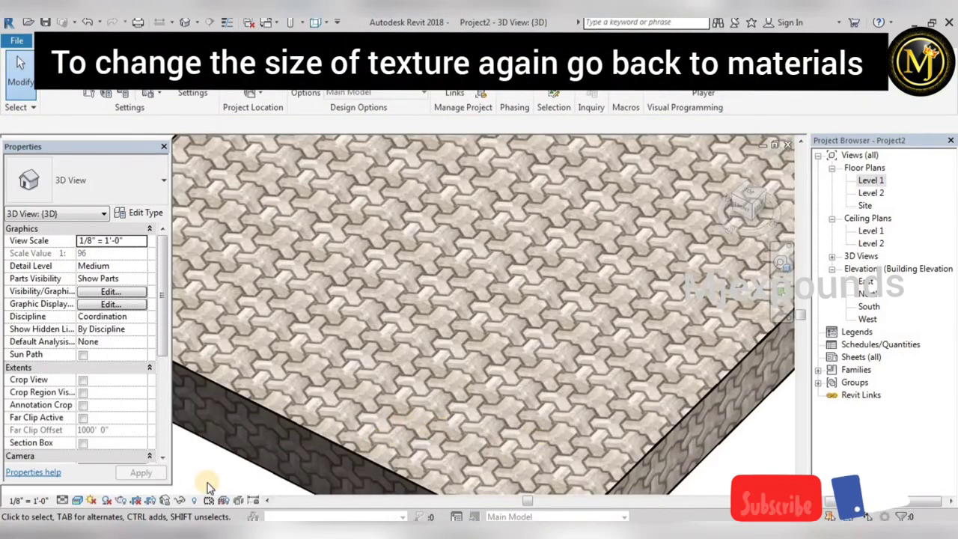
scroll(459, 400, down, 5)
scroll(477, 380, up, 2)
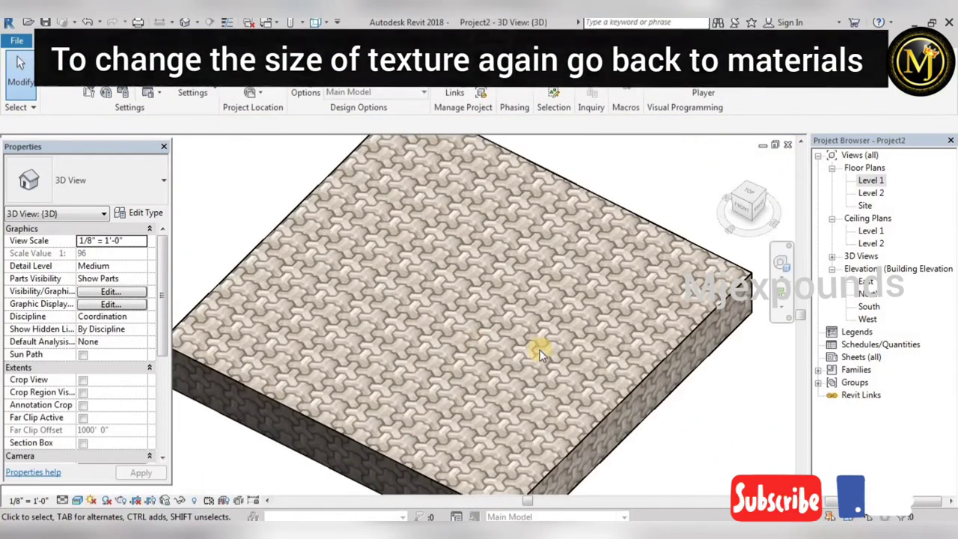
scroll(333, 323, up, 2)
click(60, 69)
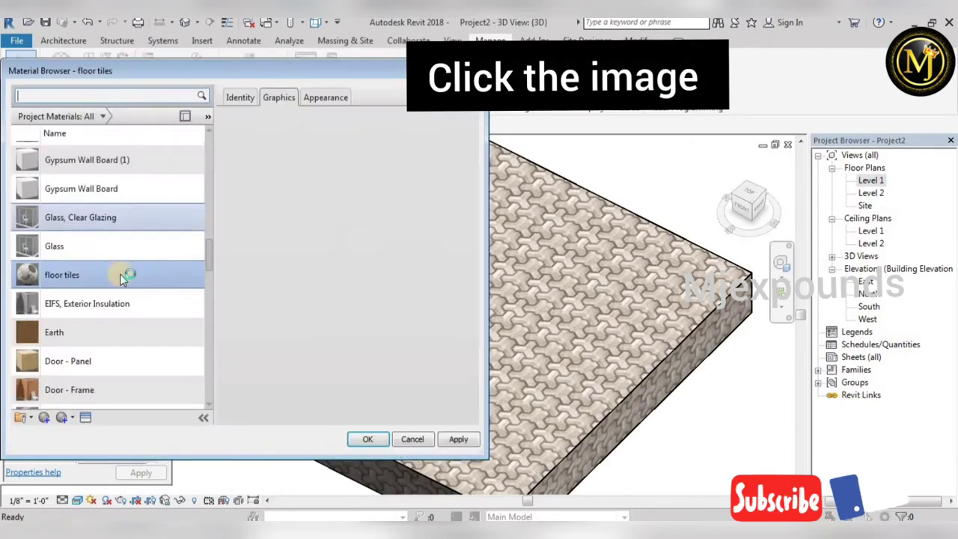
click(325, 98)
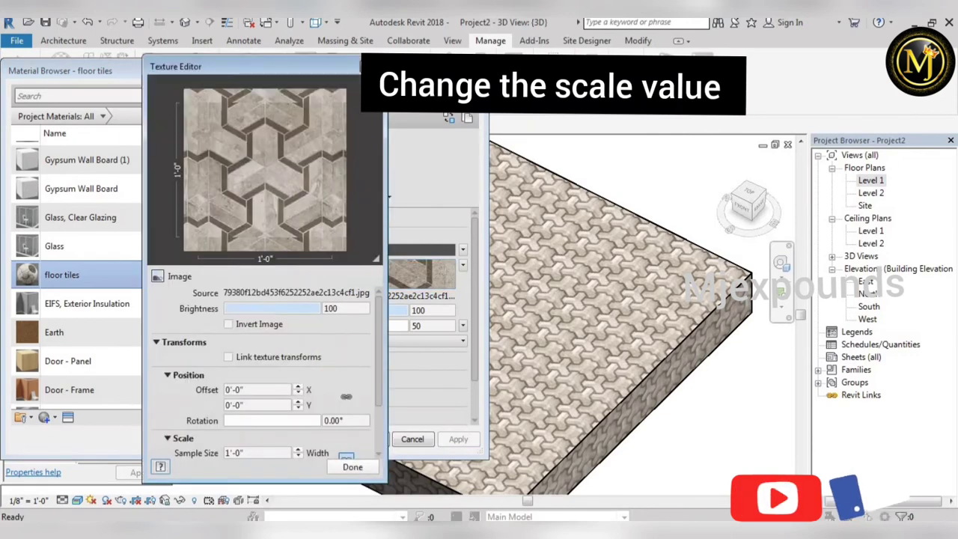
double_click(264, 455)
text(3')
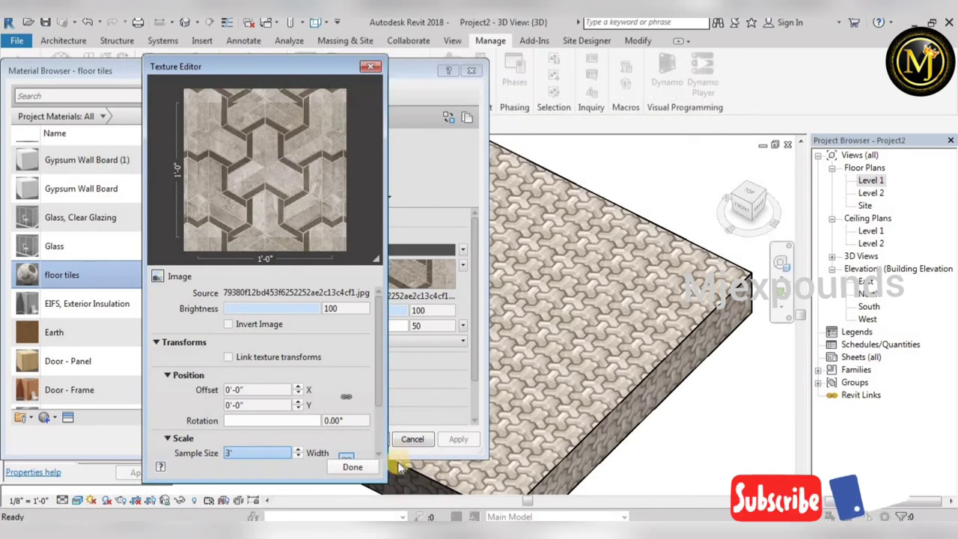
click(352, 467)
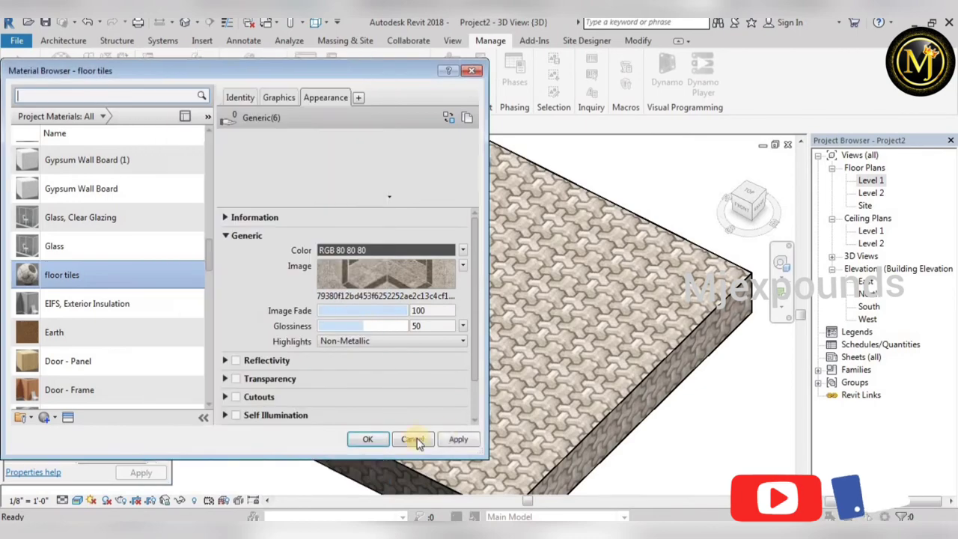
click(460, 439)
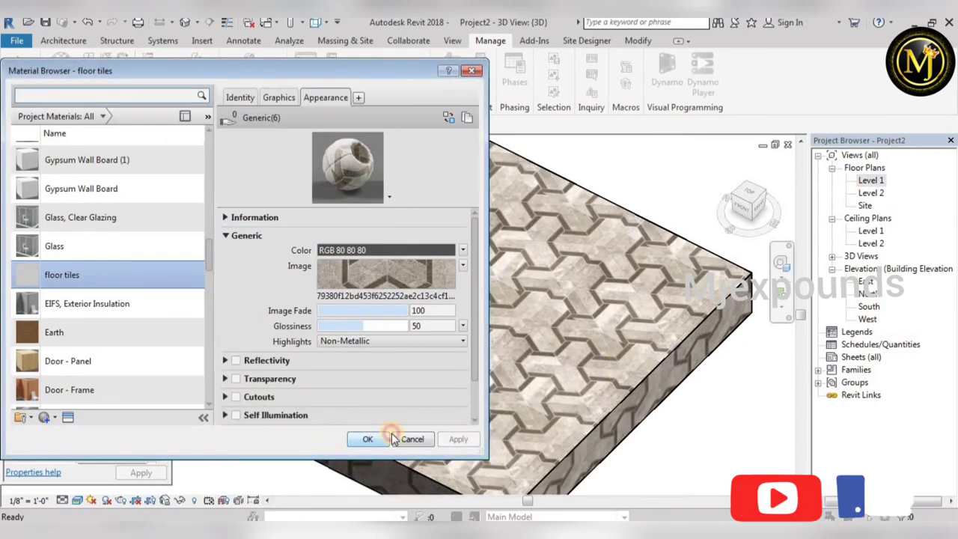
click(368, 440)
scroll(479, 375, down, 5)
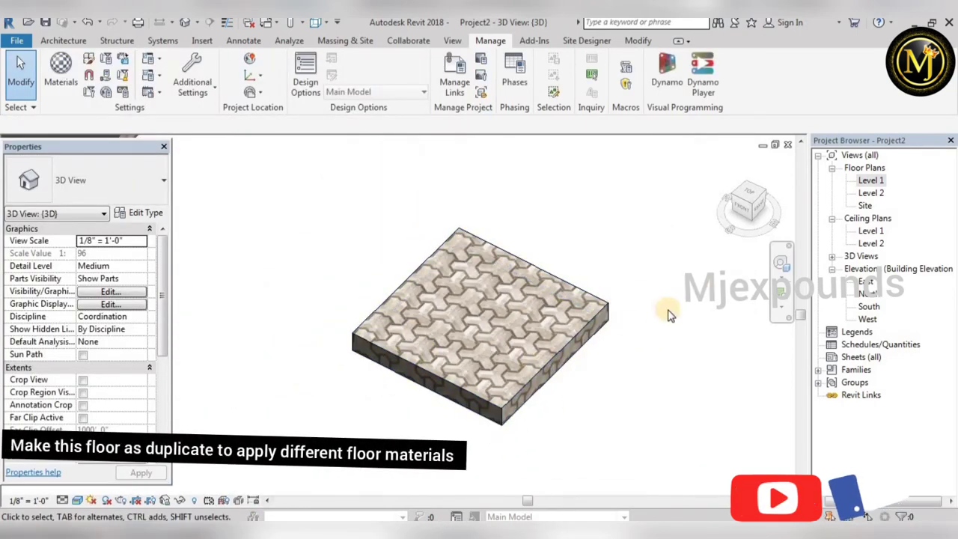
Step: Duplicate the walled building's floor type as Generic Floor - 400mm 2
scroll(606, 314, down, 3)
scroll(659, 258, down, 2)
mouse_move(524, 314)
middle_down()
mouse_move(488, 383)
mouse_move(519, 450)
middle_up()
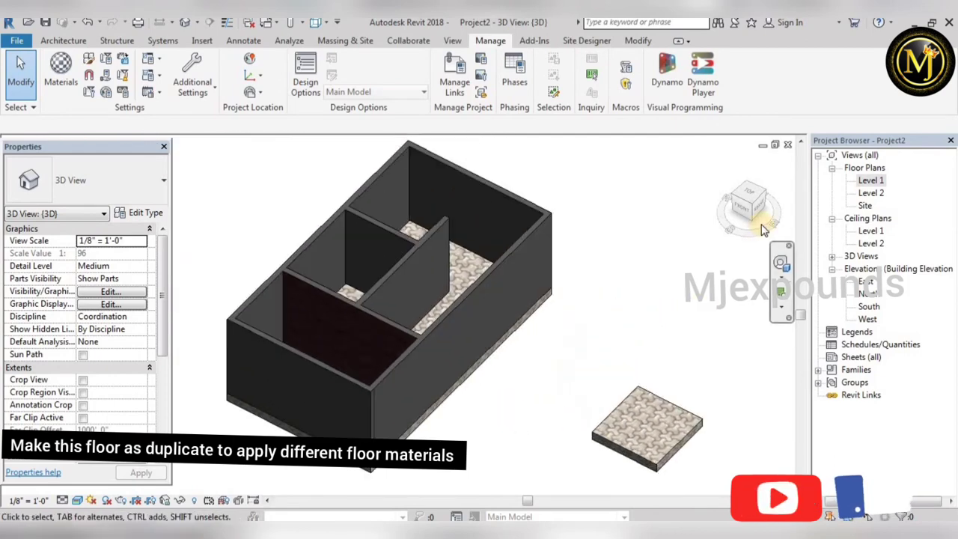
drag(749, 206, 757, 224)
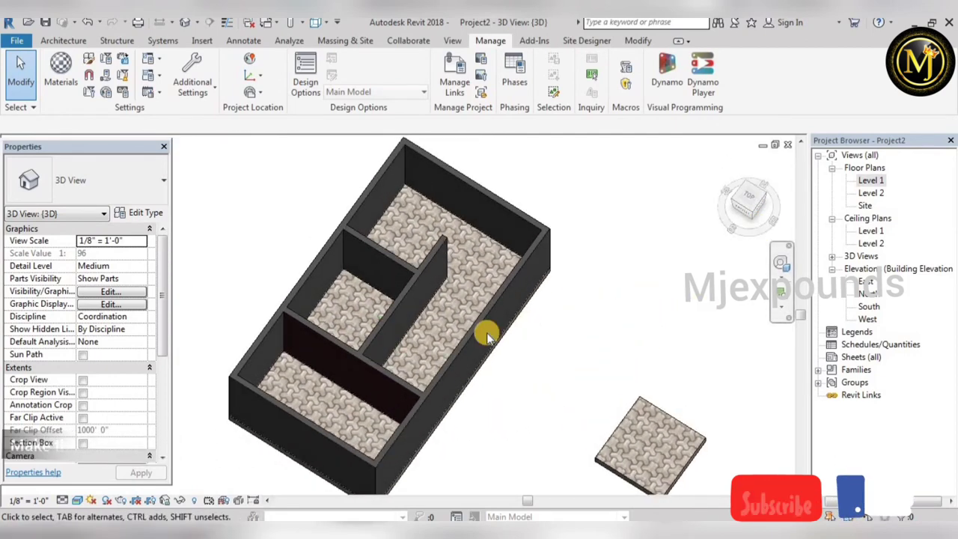
scroll(469, 385, up, 2)
click(337, 366)
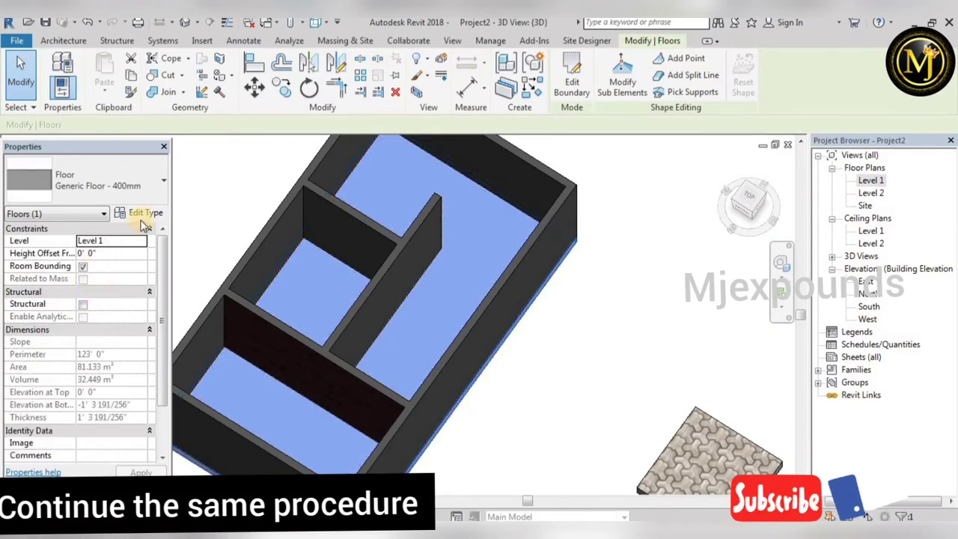
click(144, 216)
click(645, 74)
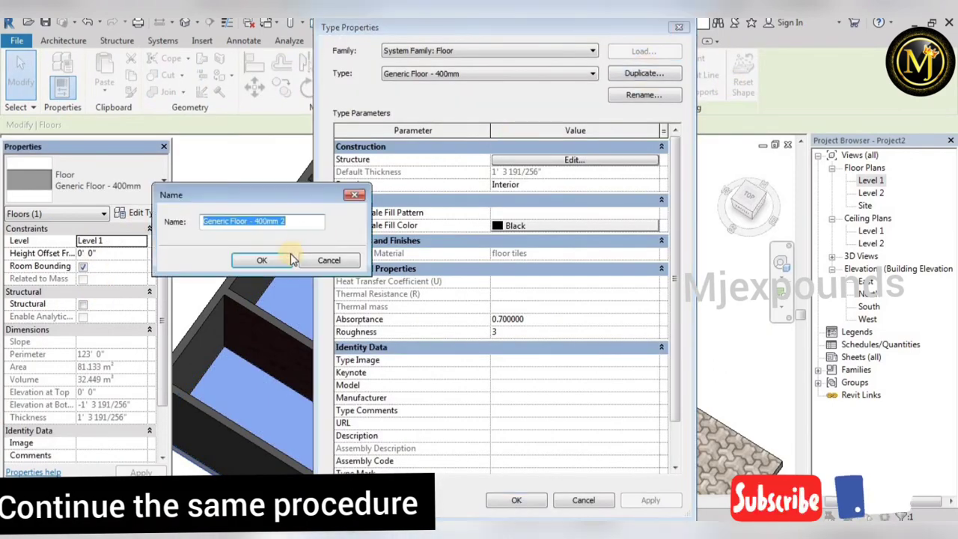
key(Return)
Step: Create a new blank material from the structure layer's material browser
click(574, 159)
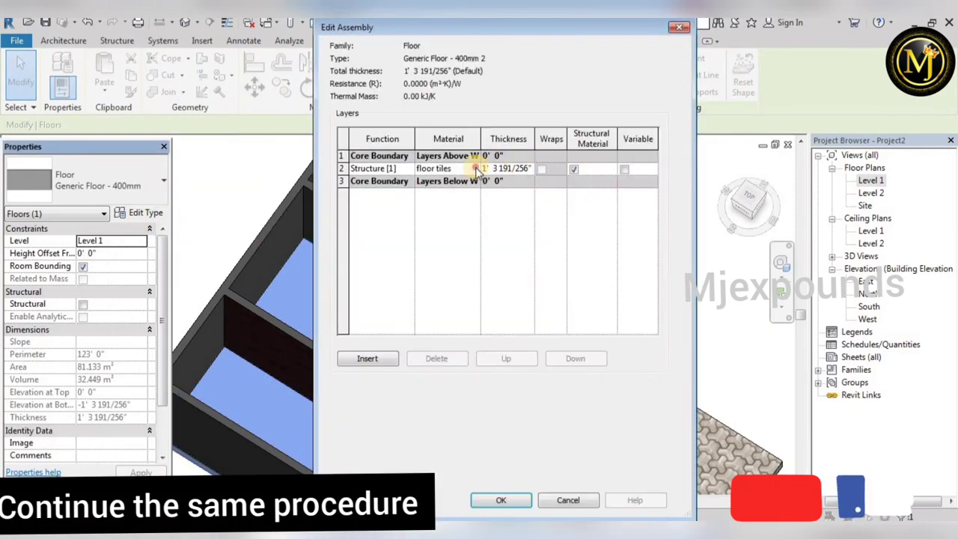
click(476, 169)
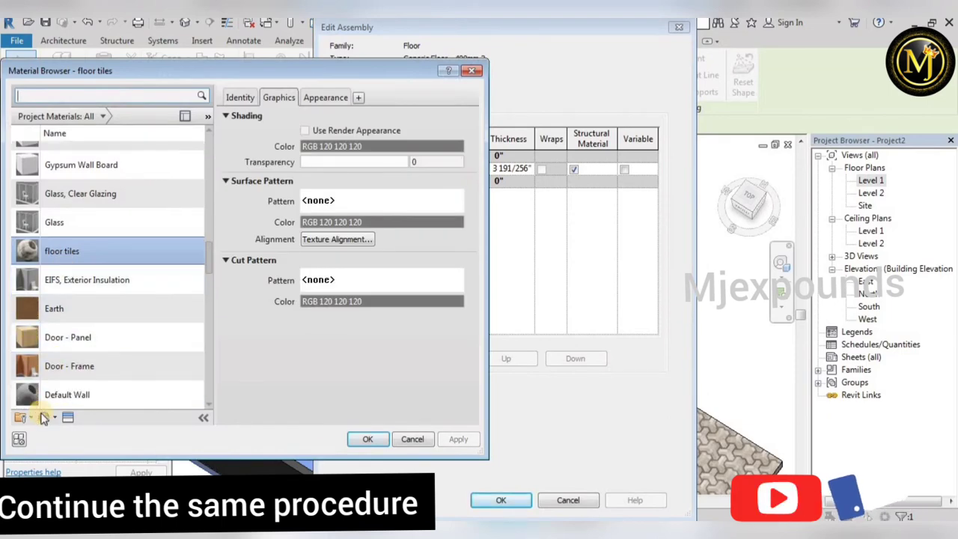
click(46, 418)
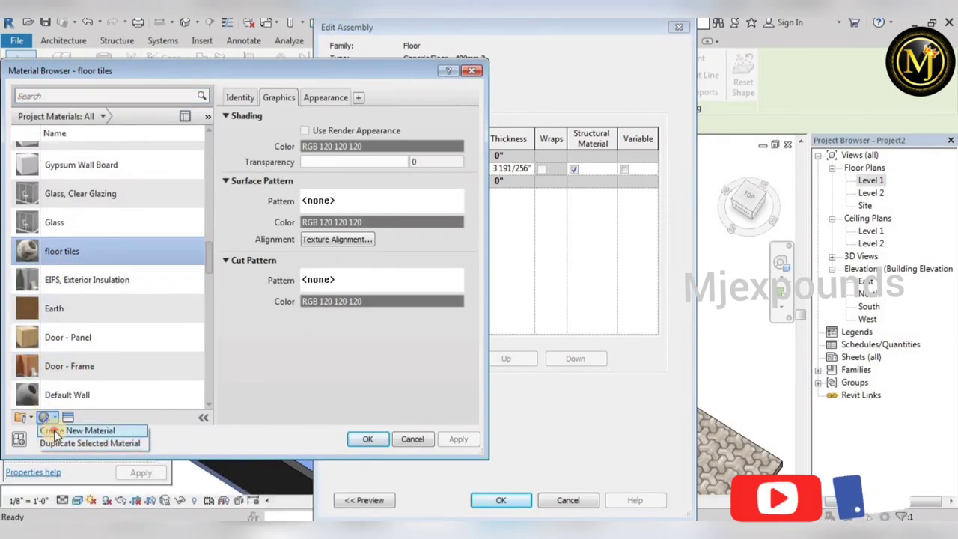
click(56, 431)
right_click(97, 252)
double_click(133, 283)
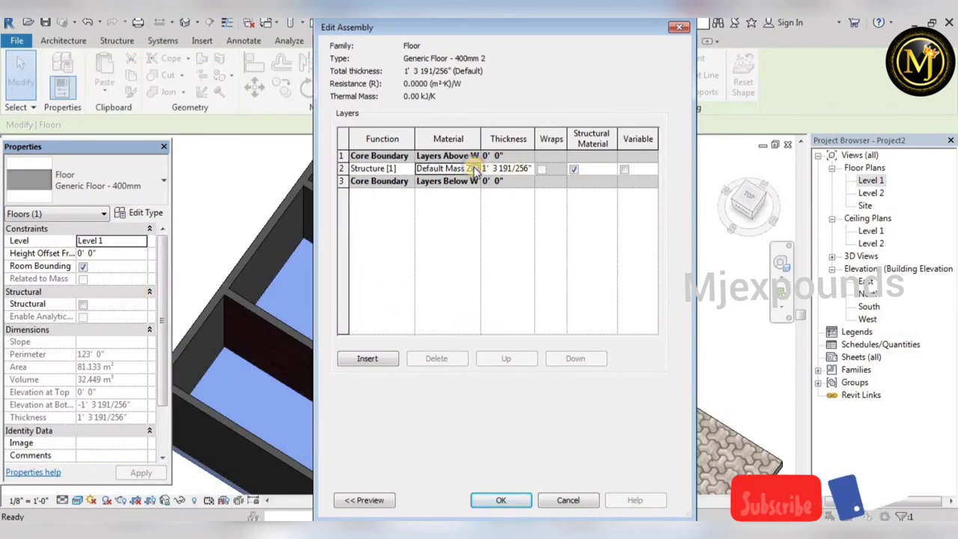
click(476, 171)
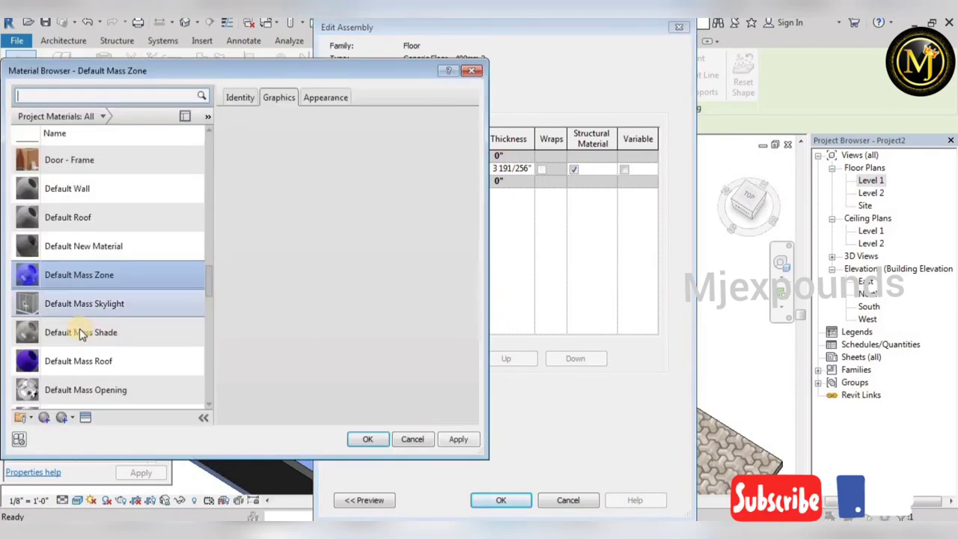
Step: Rename the new material to 'tiles' and give it the wm_marble125_1024.png image
right_click(122, 254)
click(167, 298)
text(tiles)
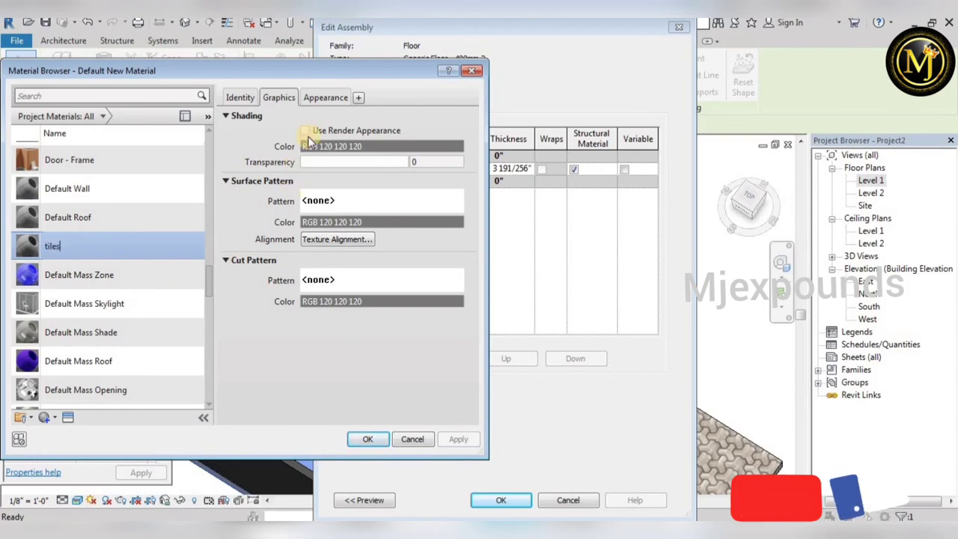
click(329, 100)
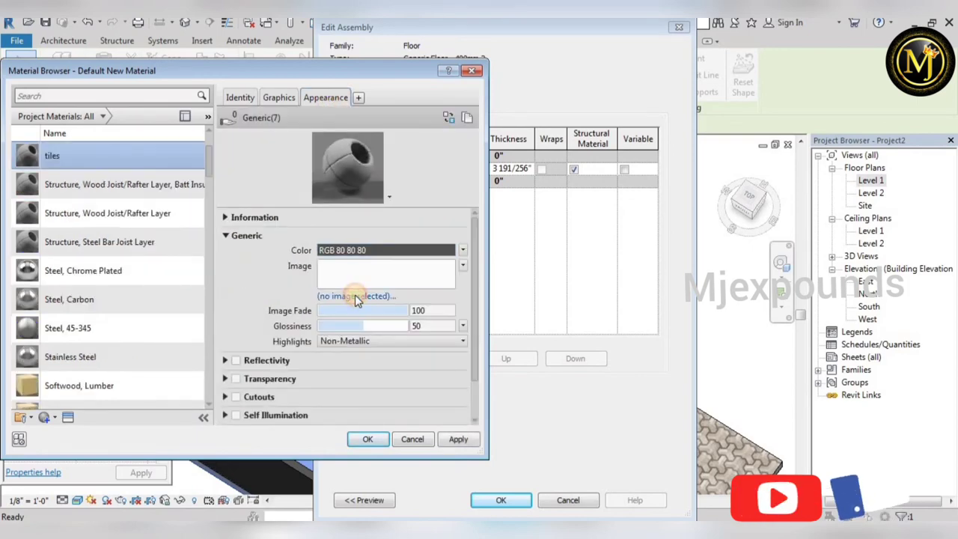
click(354, 295)
click(340, 208)
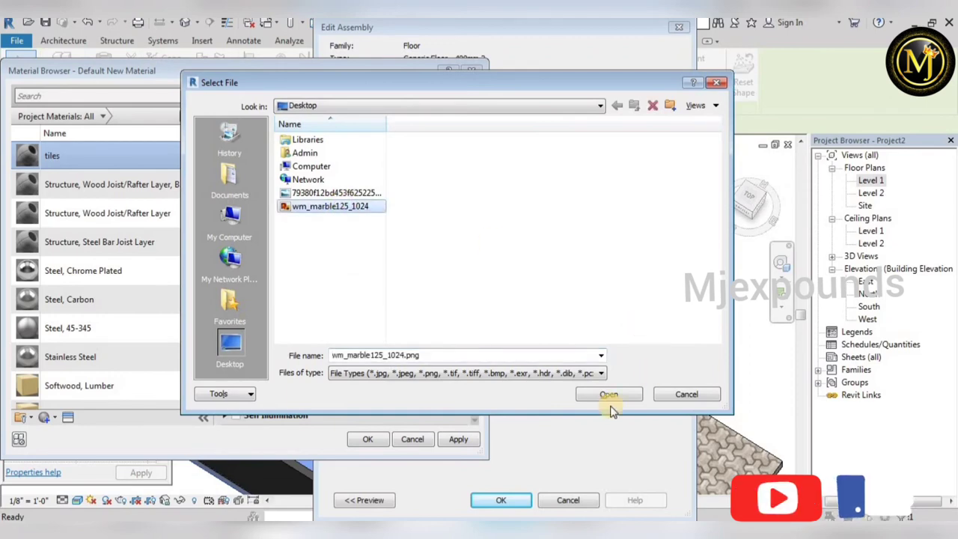
click(615, 395)
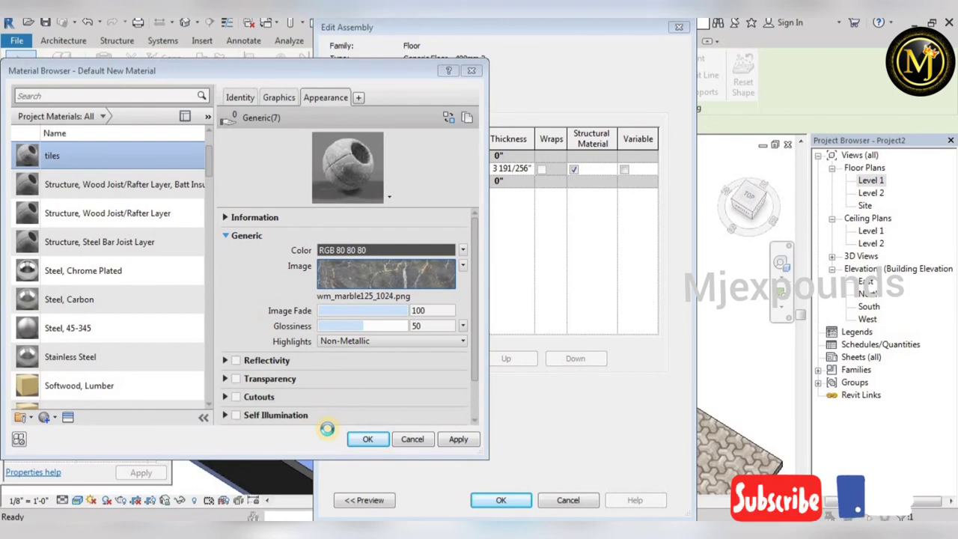
Step: Set the tiles texture sample size to 3 and assign it to the floor's structure layer
double_click(271, 450)
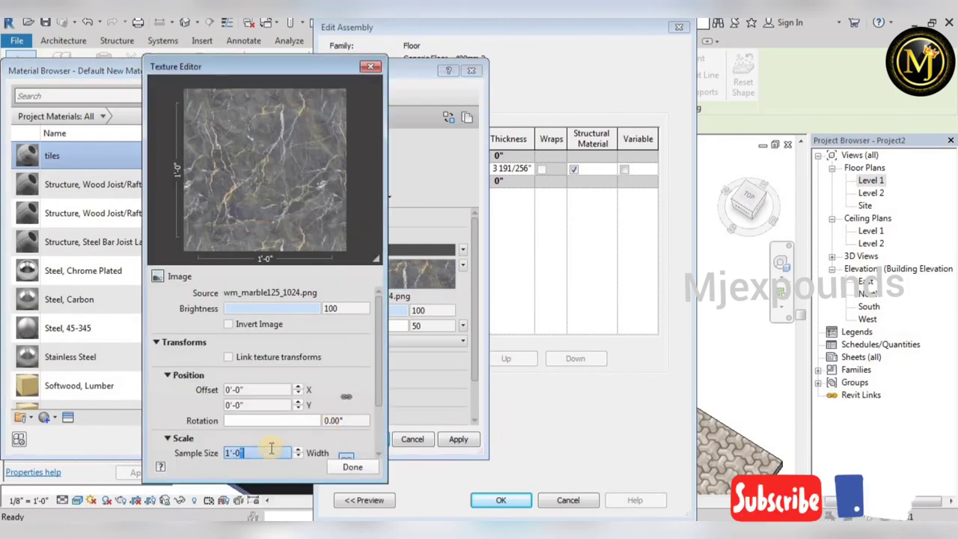
key(BackSpace)
text(3)
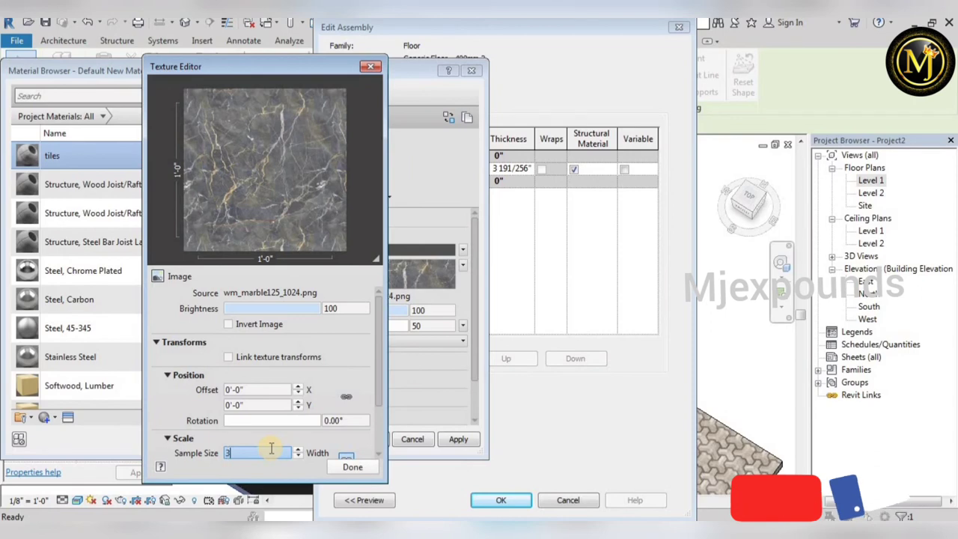
click(353, 467)
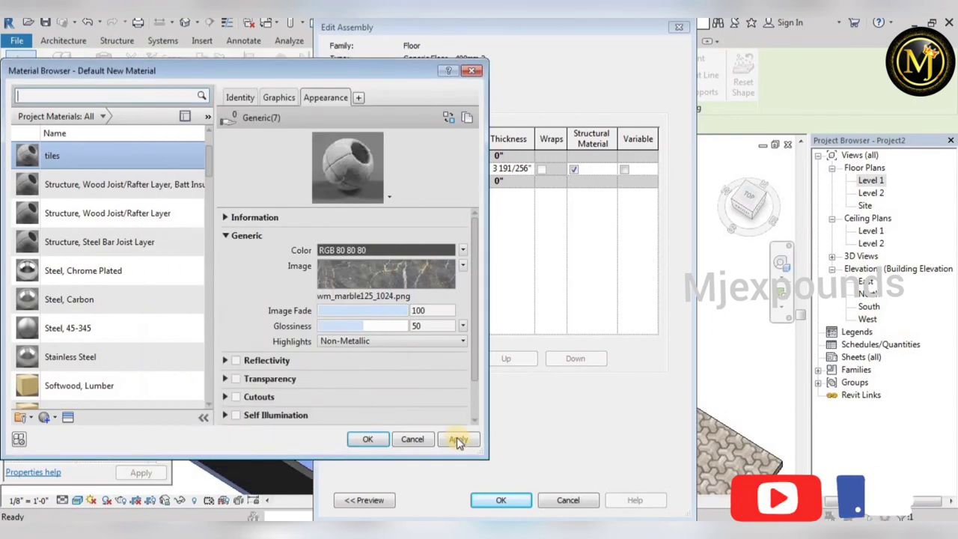
click(366, 439)
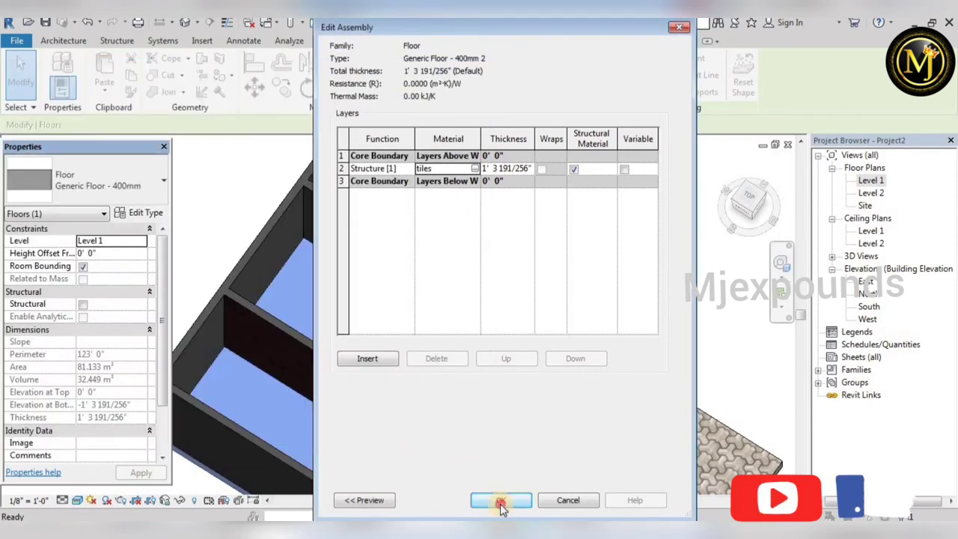
click(509, 501)
Step: Apply the new marble floor type to the walled building and deselect the floor
click(518, 501)
scroll(589, 364, down, 2)
click(616, 291)
Step: Zoom and orbit the 3D view to inspect the grey marble floor beside the tiled slab
scroll(448, 223, up, 3)
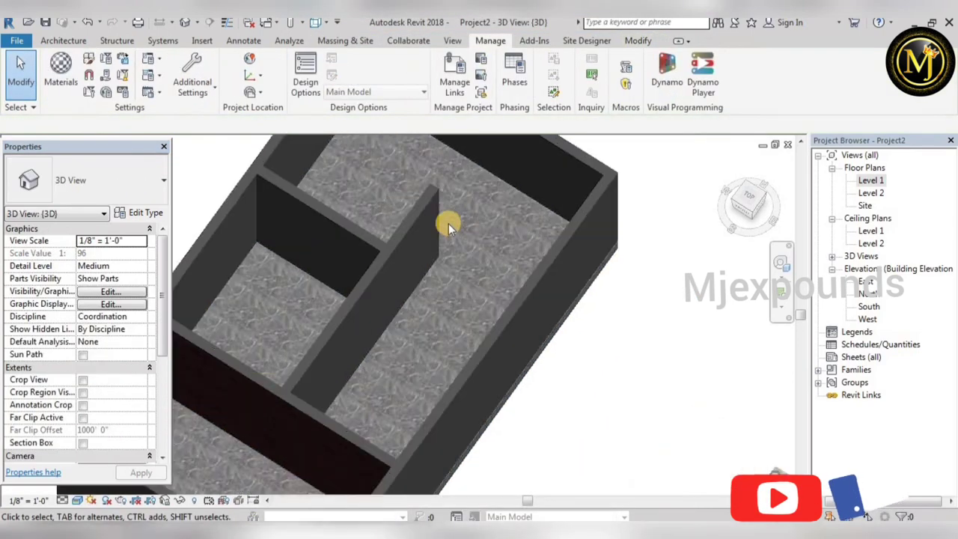
scroll(462, 301, up, 3)
scroll(498, 328, down, 3)
scroll(497, 328, down, 3)
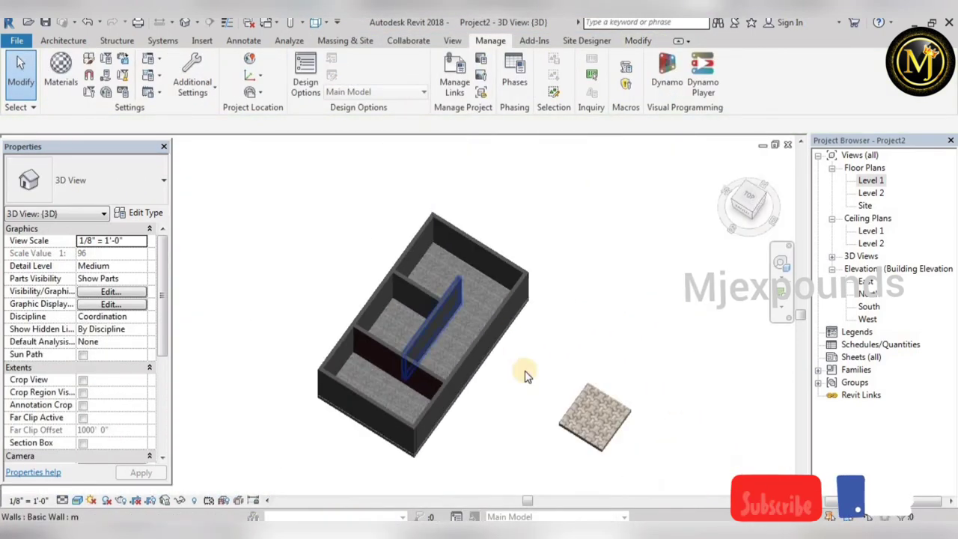
middle_drag(498, 328, 498, 358)
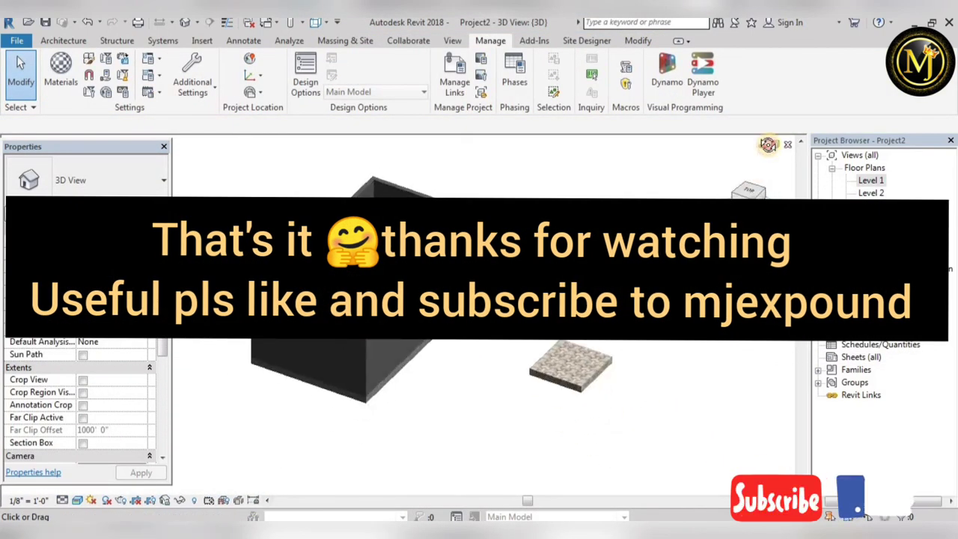
mouse_move(449, 322)
shift+middle_down()
mouse_move(479, 300)
mouse_move(450, 322)
mouse_move(460, 353)
shift+middle_up()
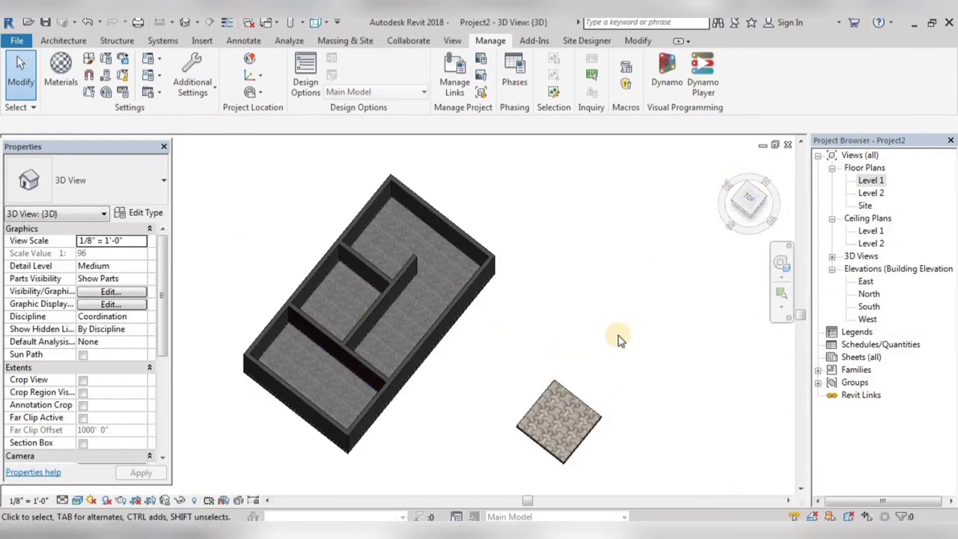